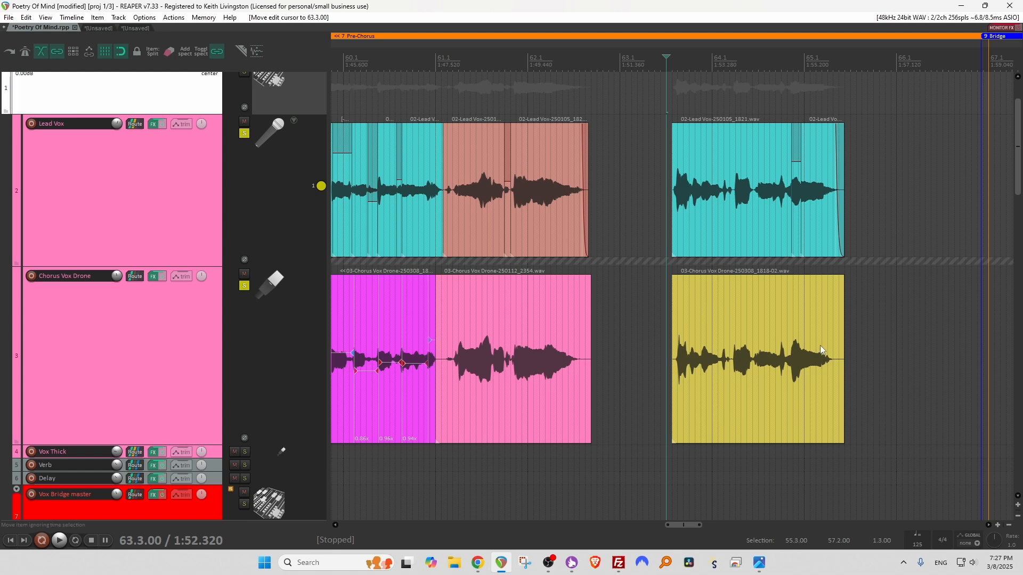
# Play the soloed Lead Vox and Chorus Vox Drone phrase from 63.2.50, and stop when it ends.
pyautogui.click(654, 123)
pyautogui.press('space')
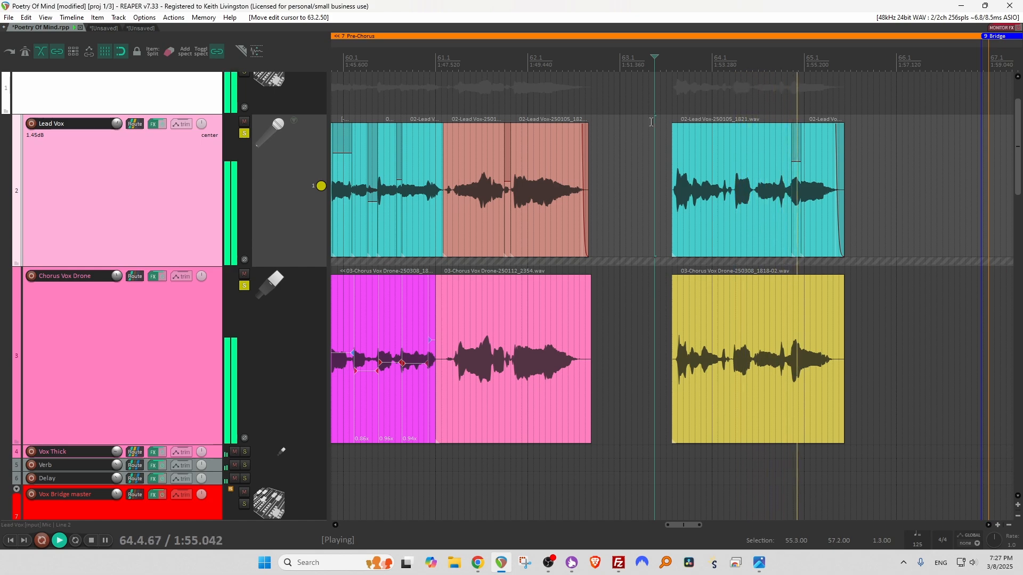
pyautogui.press('space')
# Unsolo both vocal tracks, play the phrase in the full mix from 62.3.25, and solo the two vocals again.
pyautogui.click(244, 133)
pyautogui.click(244, 286)
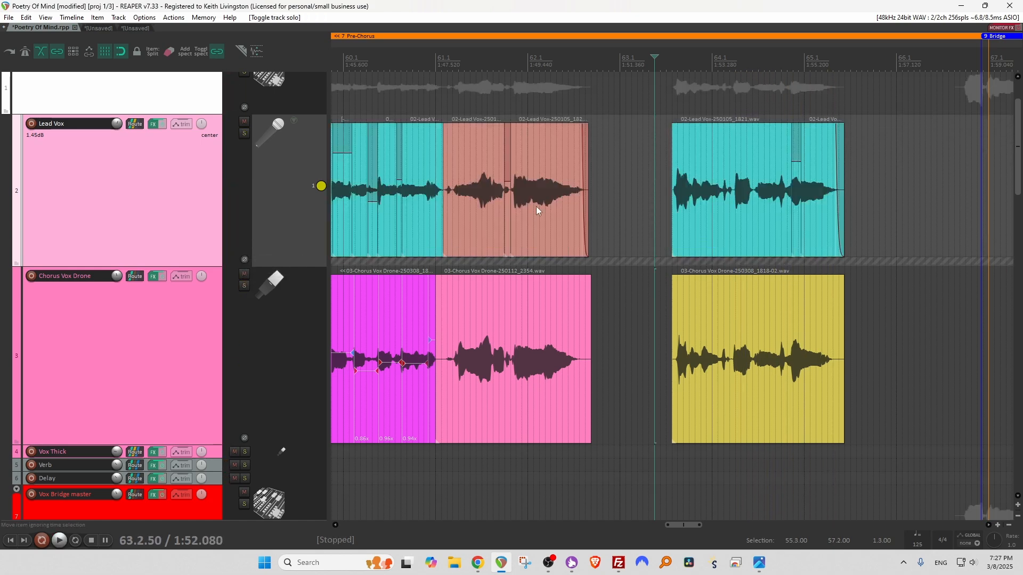
pyautogui.click(579, 92)
pyautogui.press('space')
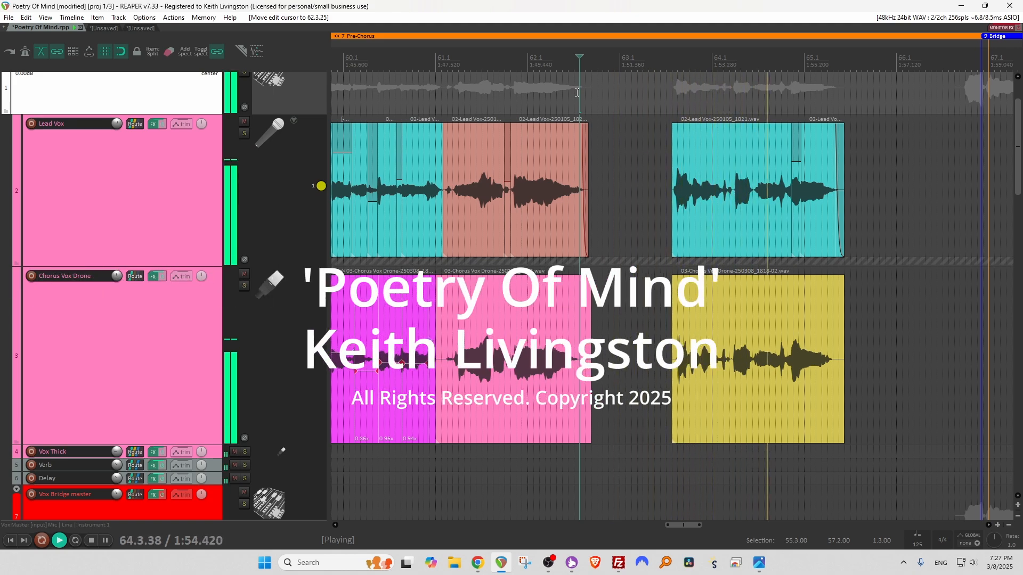
pyautogui.press('space')
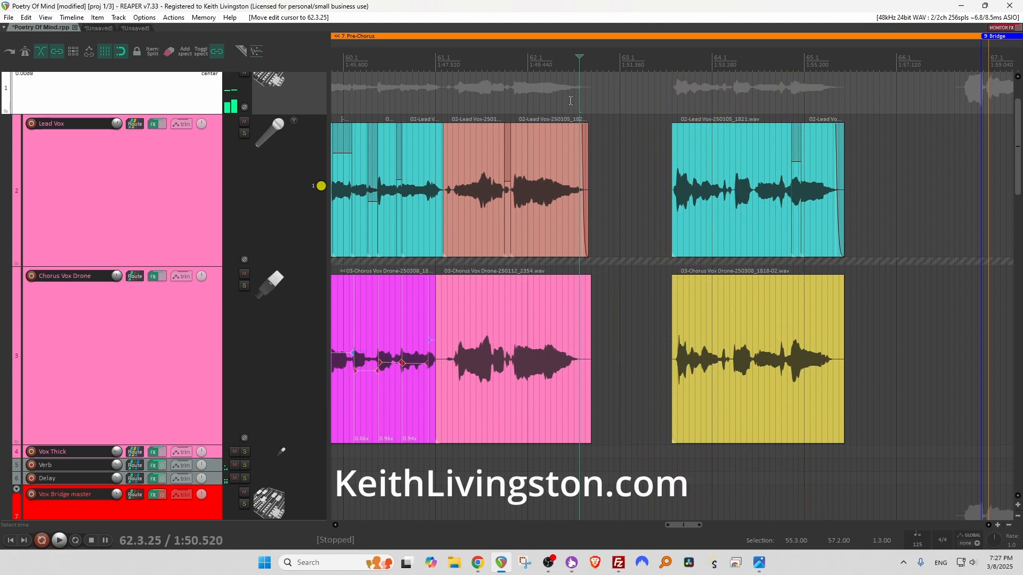
pyautogui.click(244, 133)
pyautogui.click(244, 286)
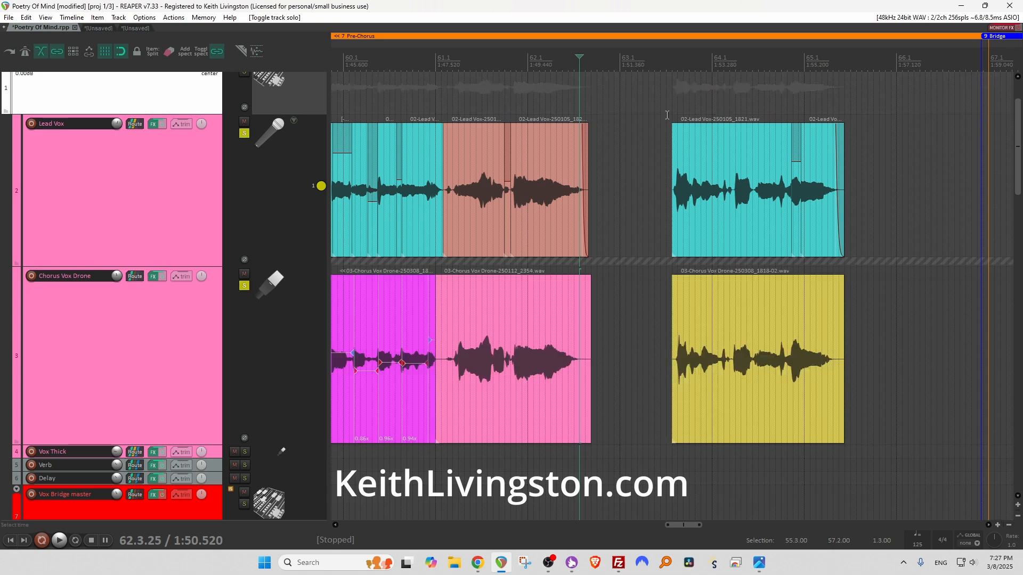
# Search the action list for "align takes" and run Script: mpl_Align takes.lua.
pyautogui.click(173, 18)
pyautogui.click(184, 42)
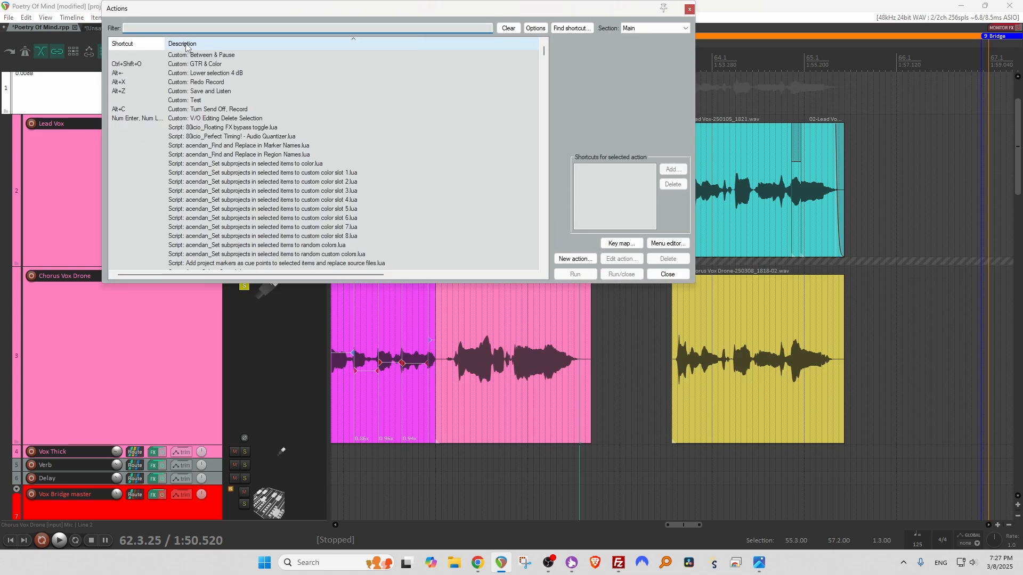
pyautogui.write('align takes')
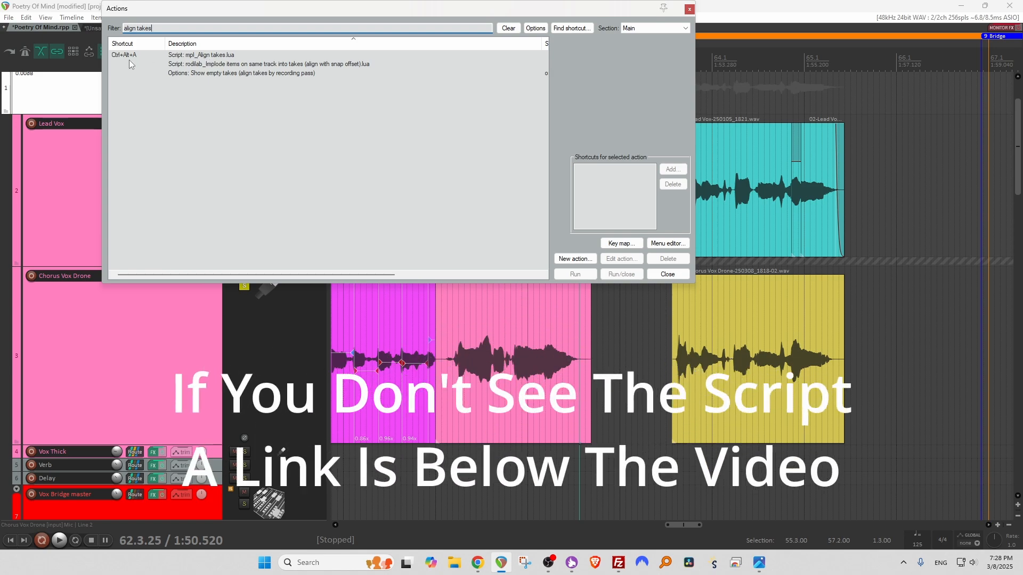
pyautogui.doubleClick(195, 57)
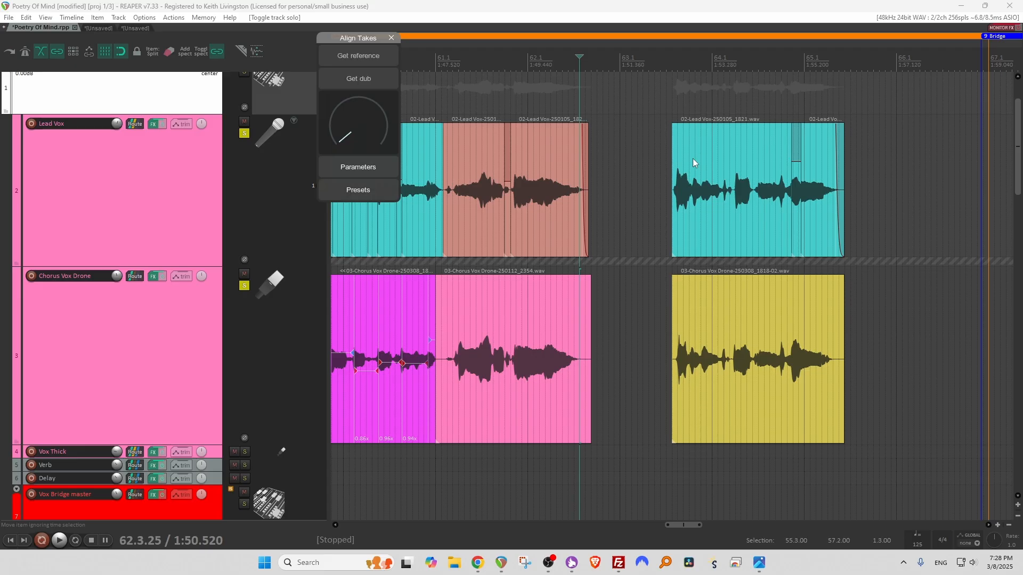
# In Align Takes, set the Lead Vox items around bar 64 as reference and the yellow Chorus Vox Drone item as dub.
pyautogui.click(696, 160)
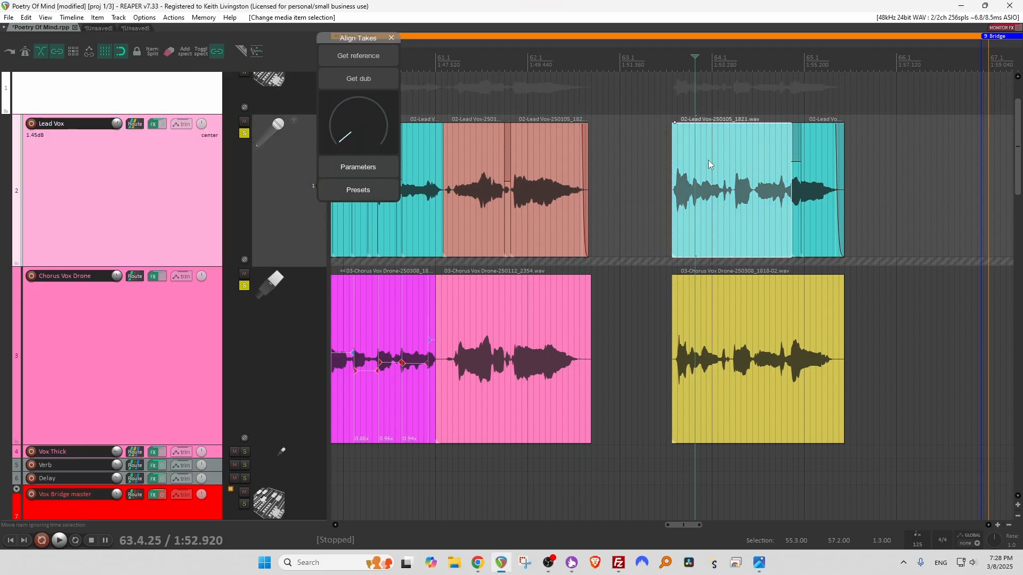
pyautogui.keyDown('ctrl'); pyautogui.click(828, 144); pyautogui.keyUp('ctrl')
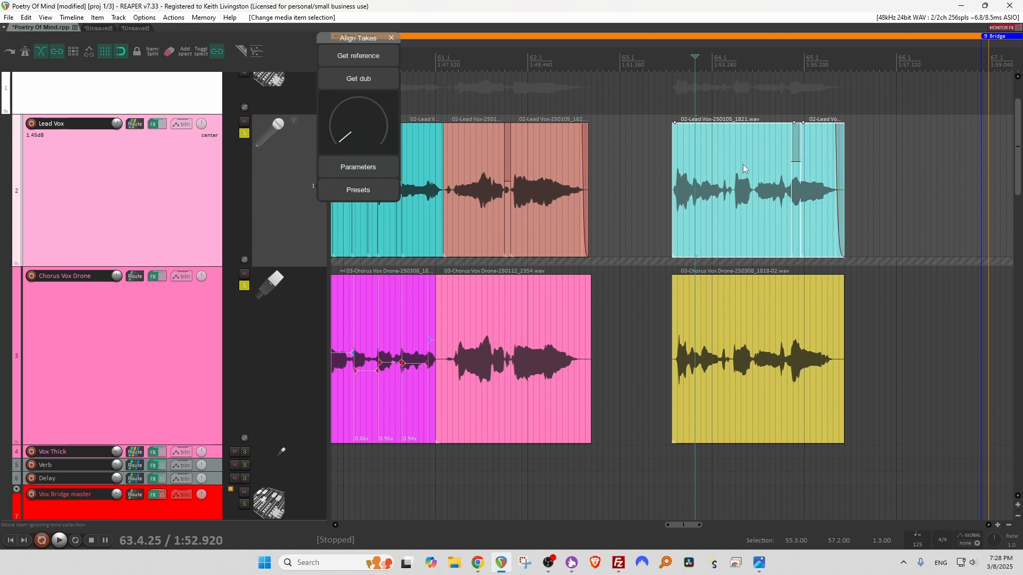
pyautogui.click(367, 56)
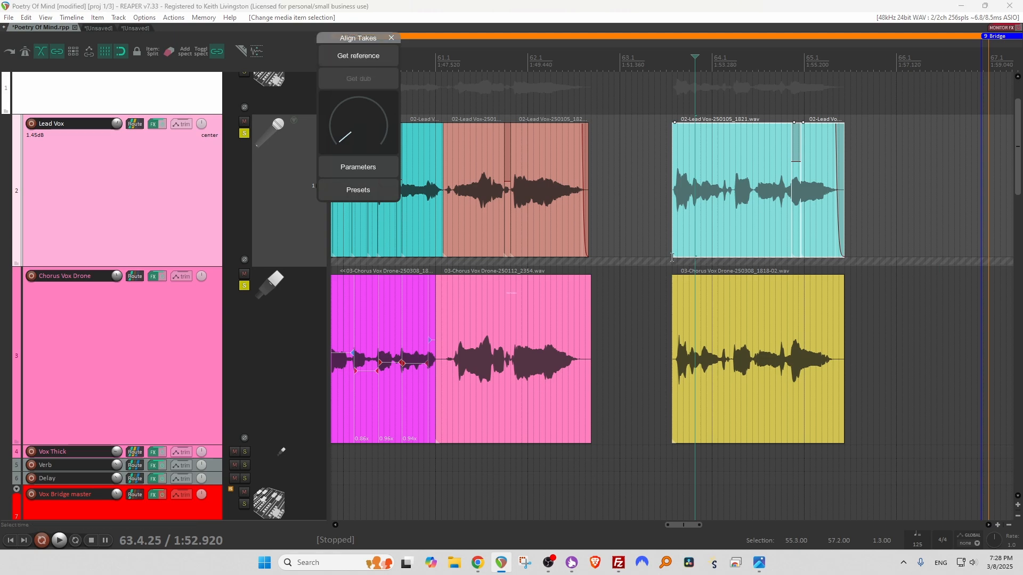
pyautogui.click(751, 339)
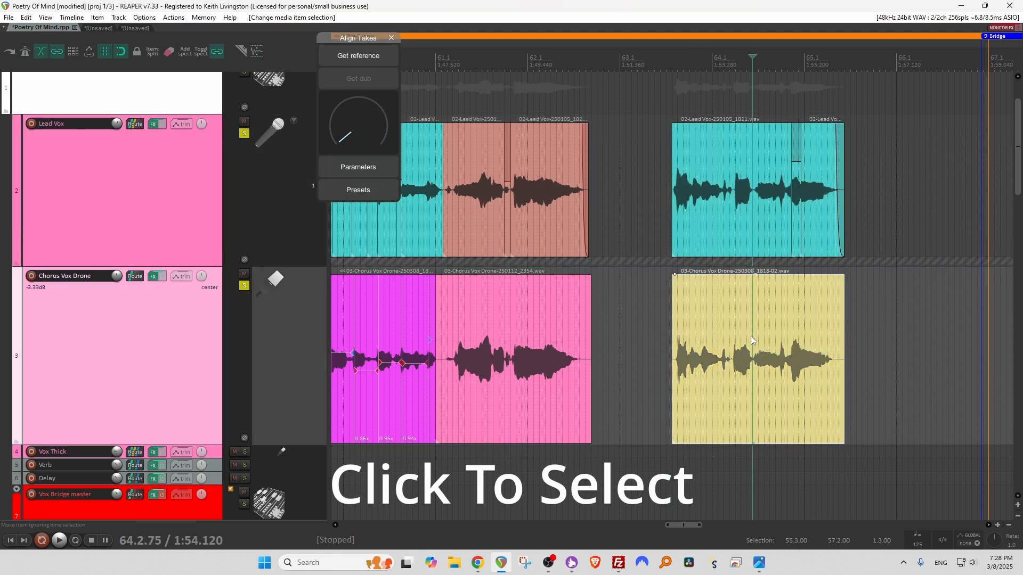
pyautogui.click(371, 85)
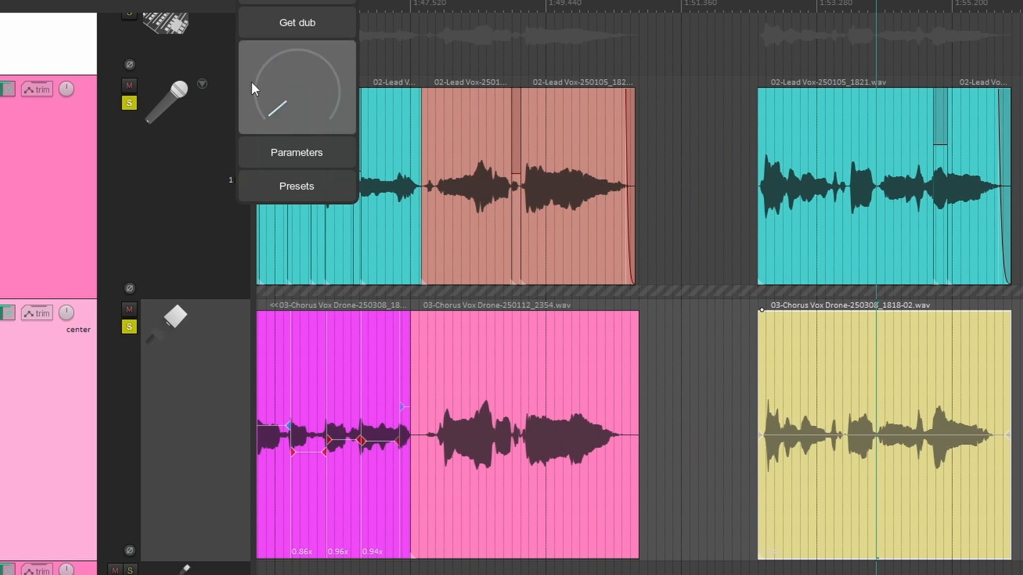
# Raise the Align Takes amount to nearly full and play back the aligned vocal phrase.
pyautogui.moveTo(271, 98); pyautogui.dragTo(281, 1)
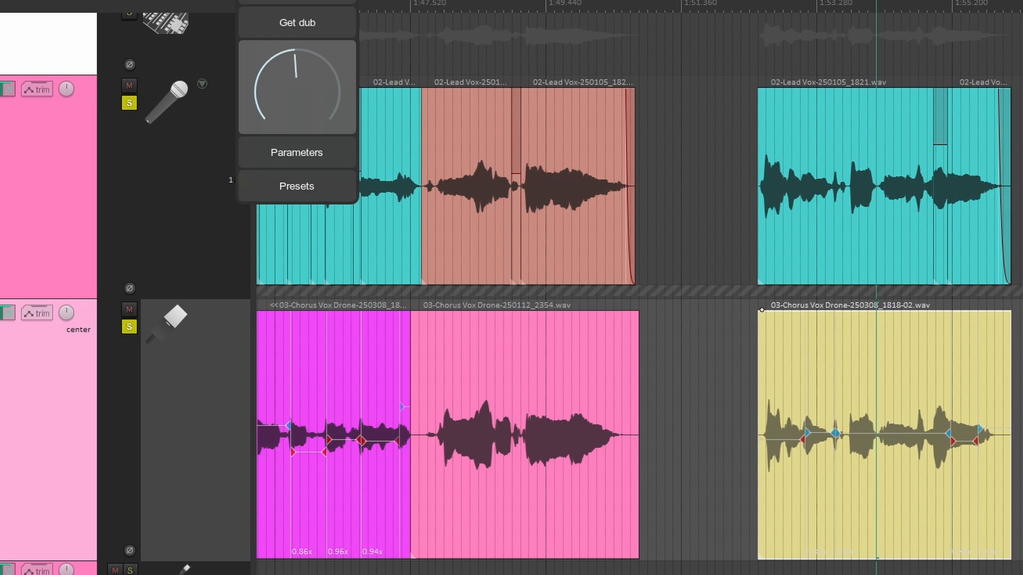
pyautogui.moveTo(280, 80); pyautogui.dragTo(292, 0)
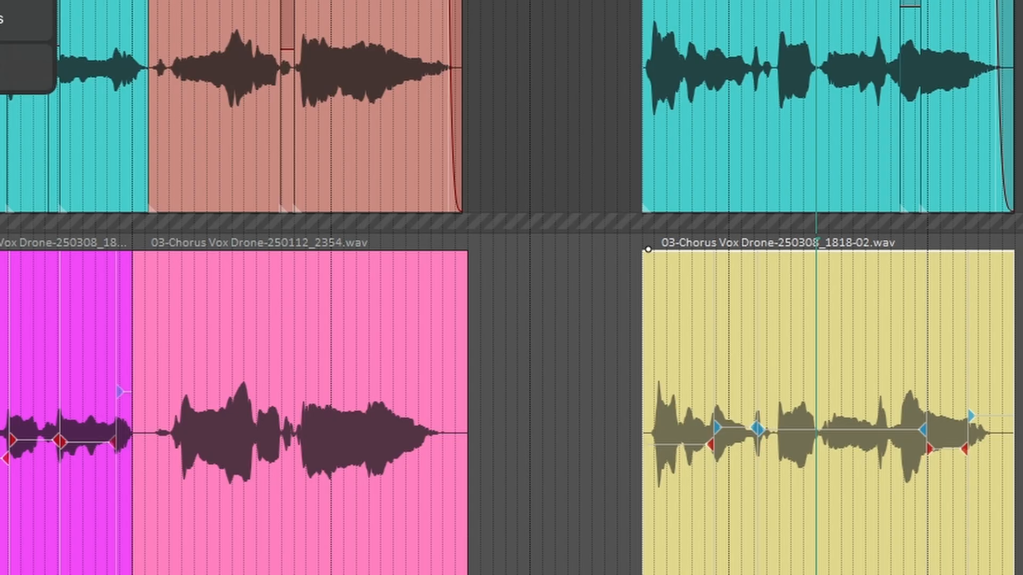
pyautogui.click(663, 121)
pyautogui.scroll(5, 663, 122)
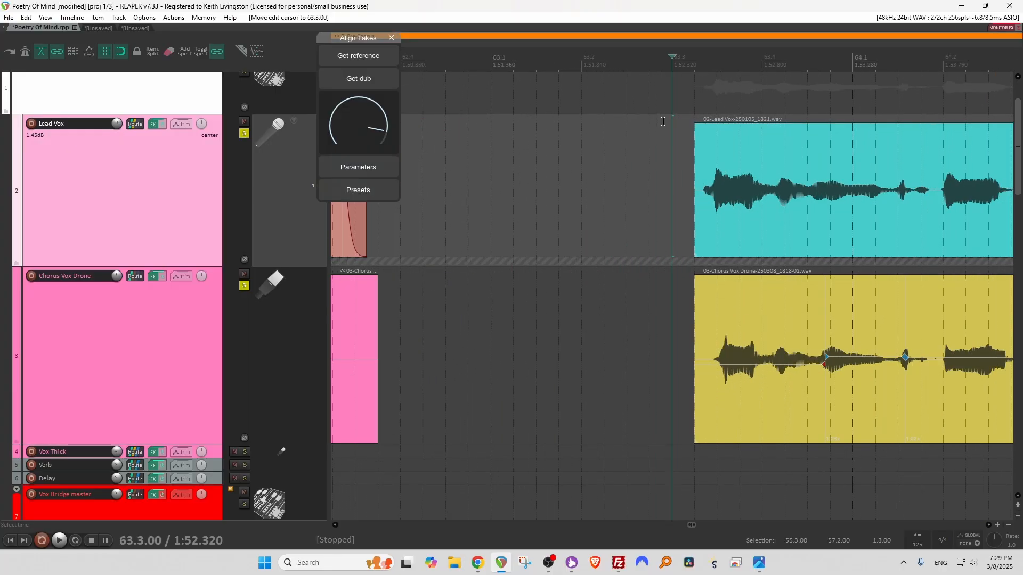
pyautogui.press('space')
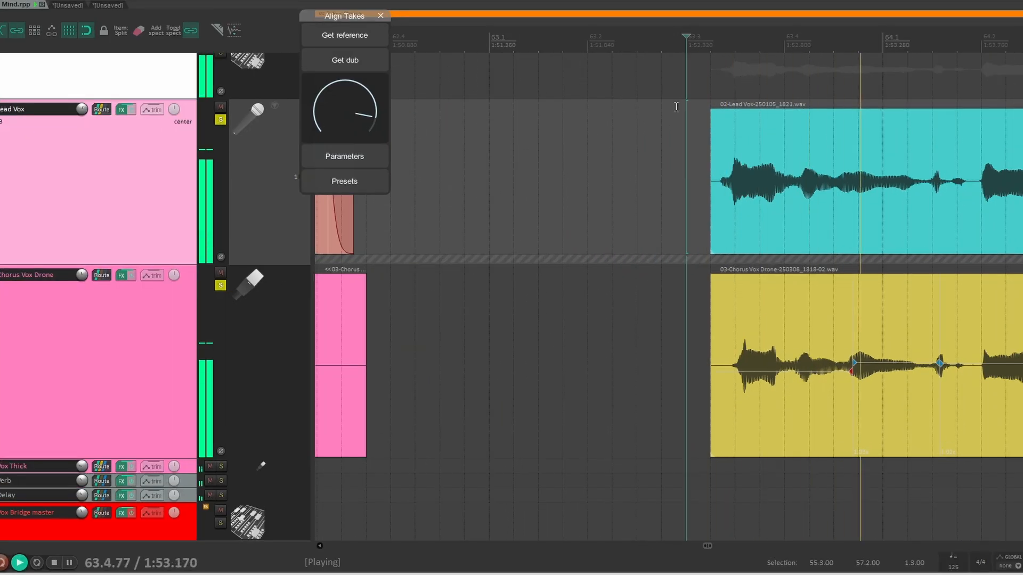
pyautogui.scroll(-5, 675, 107)
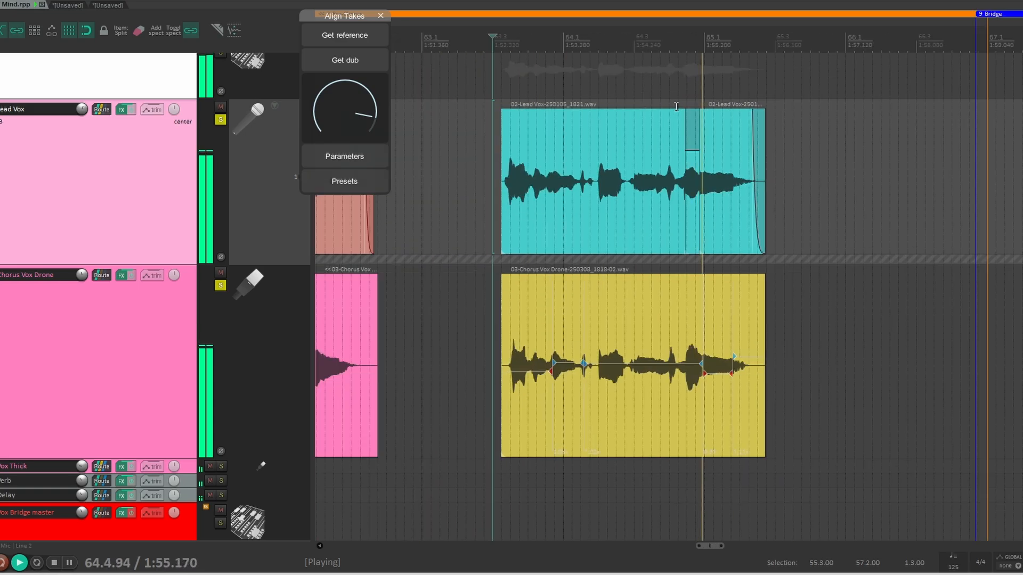
pyautogui.click(460, 35)
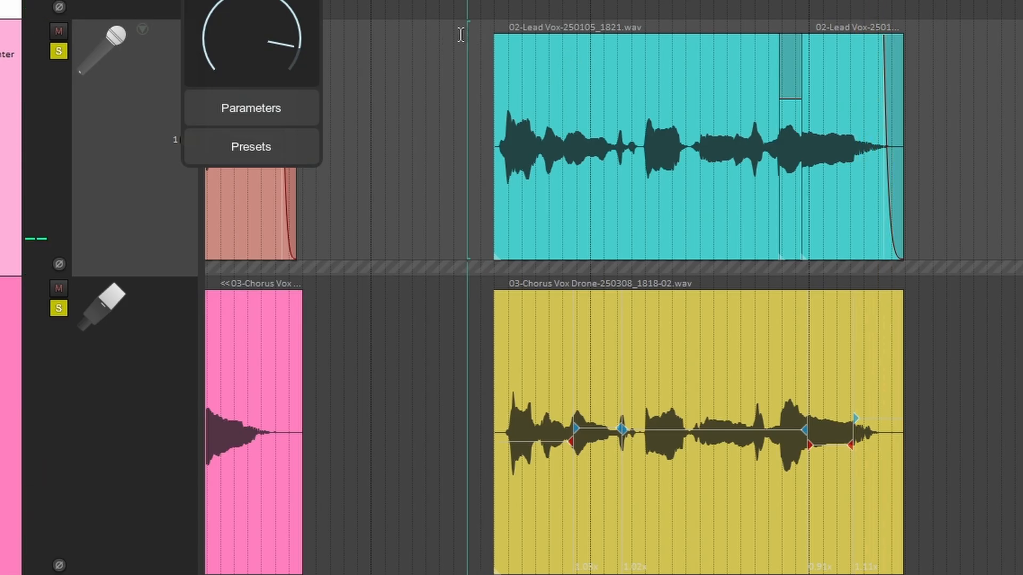
pyautogui.press('space')
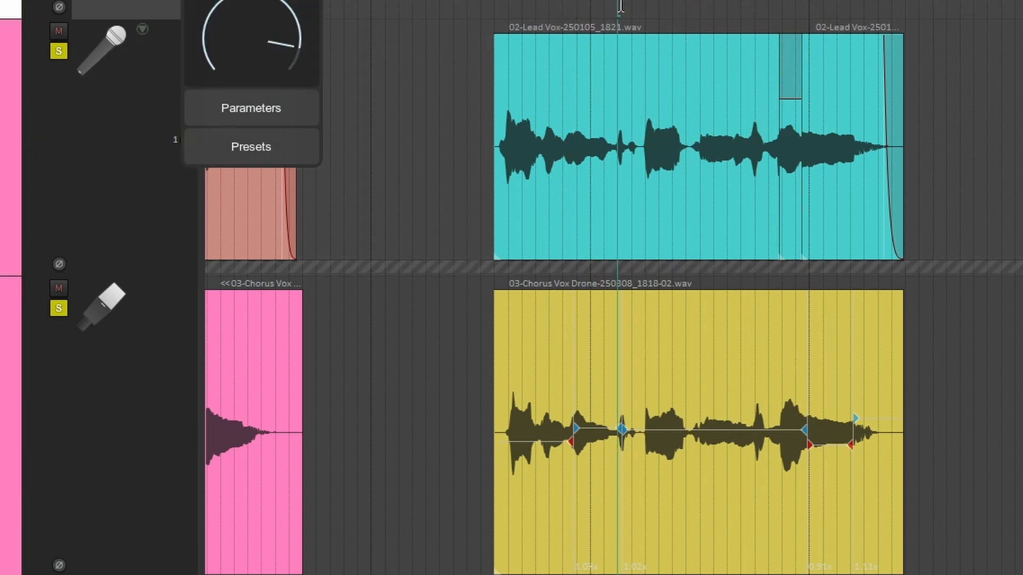
# Return the Align Takes amount to zero and play the short word around 64.1.50 with its original timing.
pyautogui.scroll(5, 621, 7)
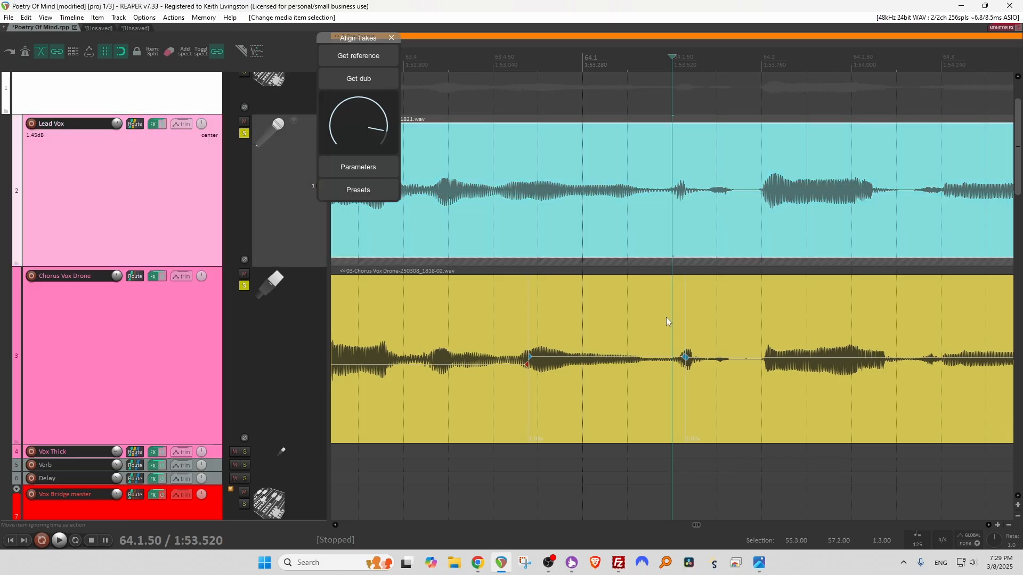
pyautogui.moveTo(349, 120); pyautogui.dragTo(346, 144)
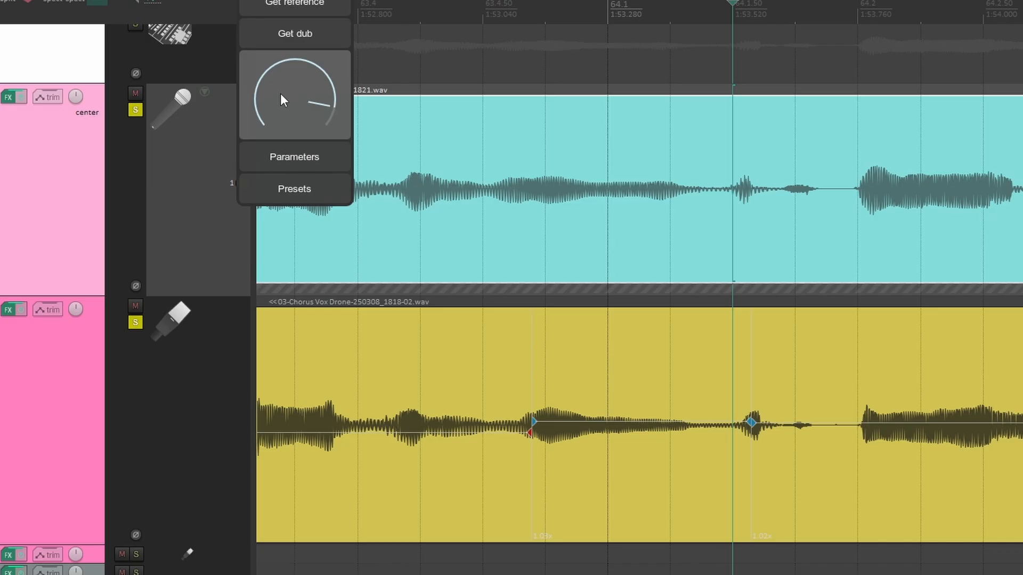
pyautogui.moveTo(277, 125); pyautogui.dragTo(263, 427)
pyautogui.moveTo(276, 518); pyautogui.dragTo(277, 517)
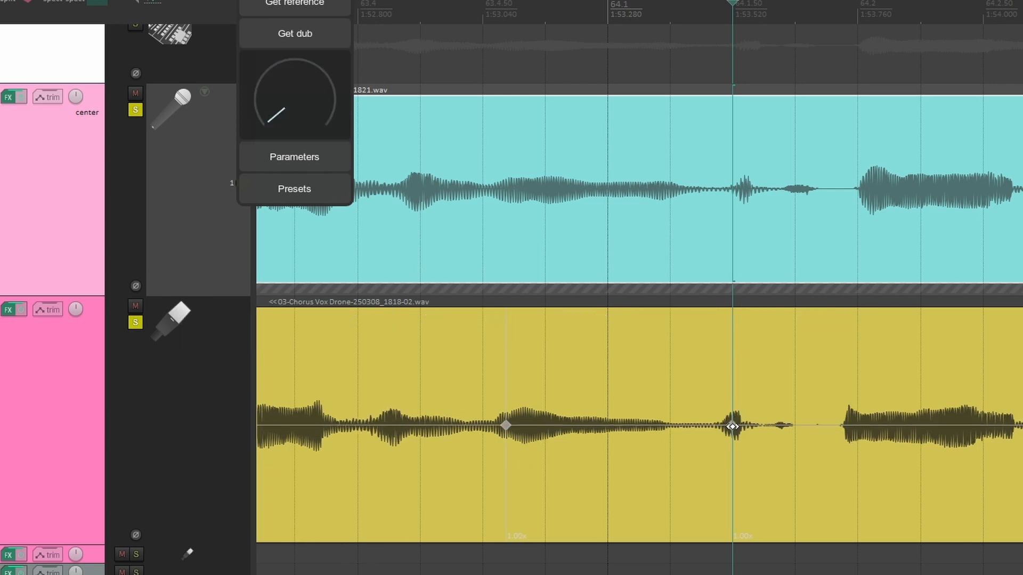
pyautogui.click(569, 58)
pyautogui.press('space')
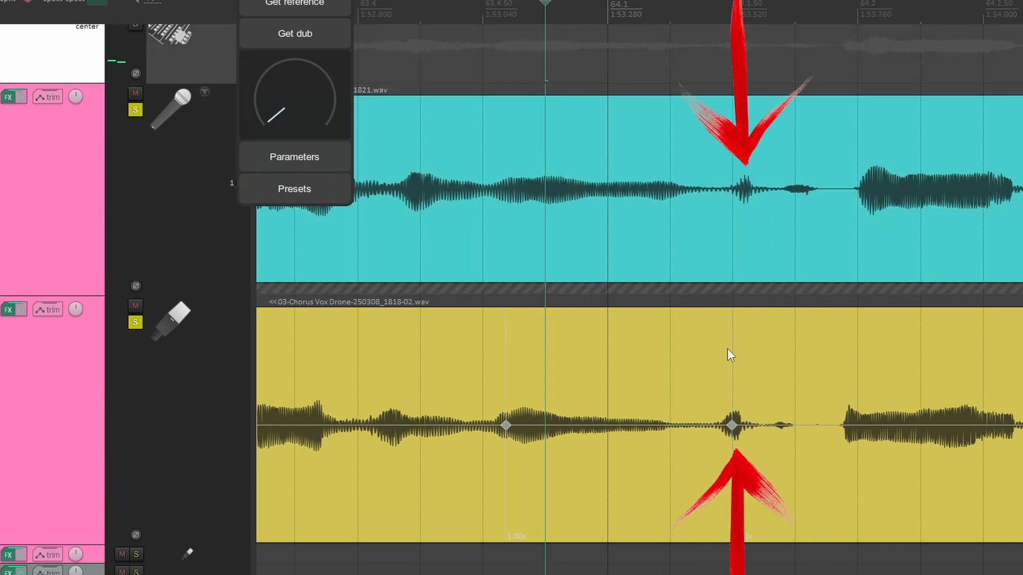
# Set the Align Takes amount to about halfway and play back the vocal phrase.
pyautogui.moveTo(287, 113); pyautogui.dragTo(287, 0)
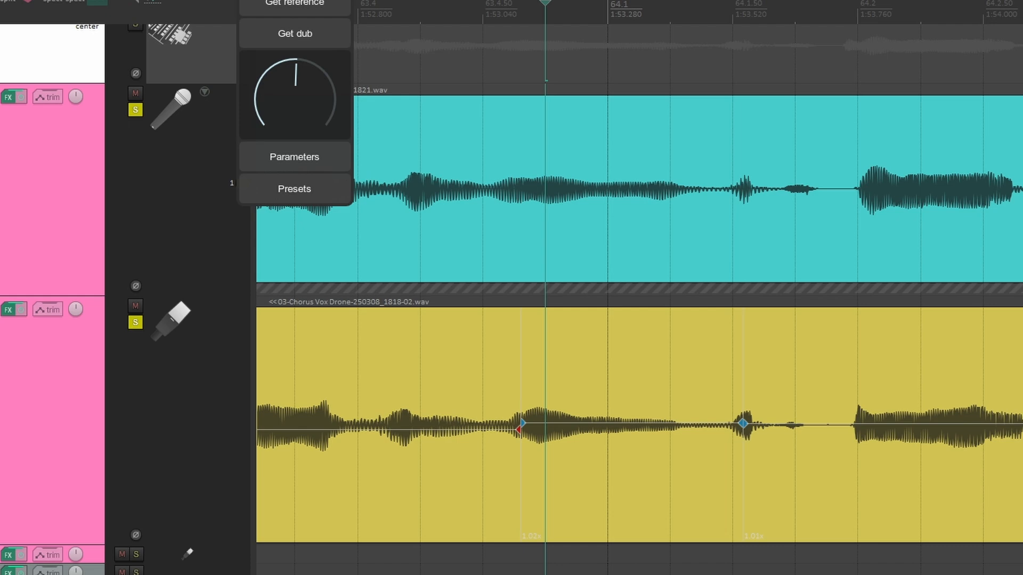
pyautogui.scroll(-2, 524, 13)
pyautogui.scroll(-3, 532, 78)
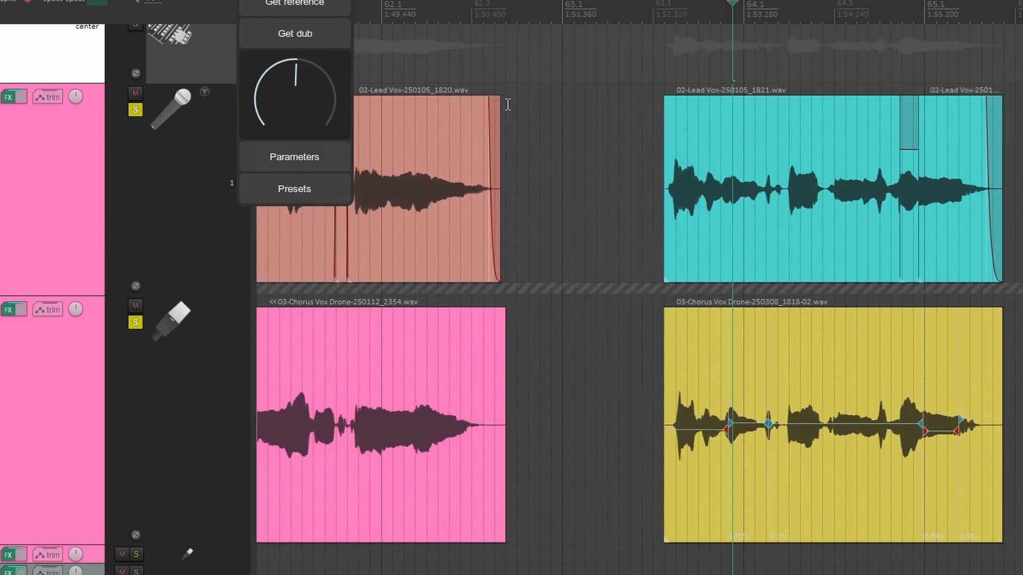
pyautogui.click(641, 91)
pyautogui.press('space')
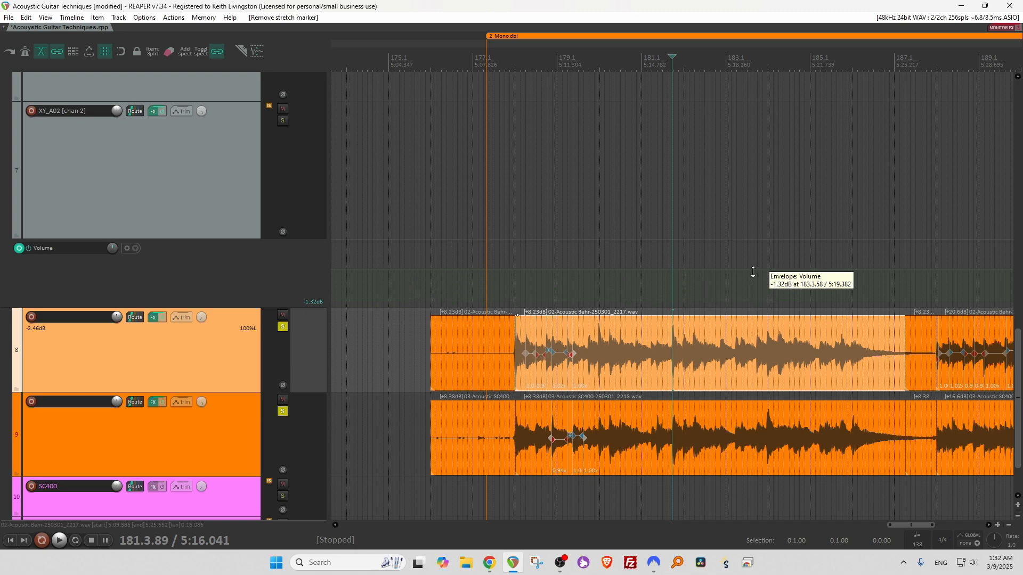
# Add a stretch marker at 181.4.90 on the 02-Acoustic Behr guitar item, at the note onset just before bar 182.
pyautogui.scroll(5, 752, 272)
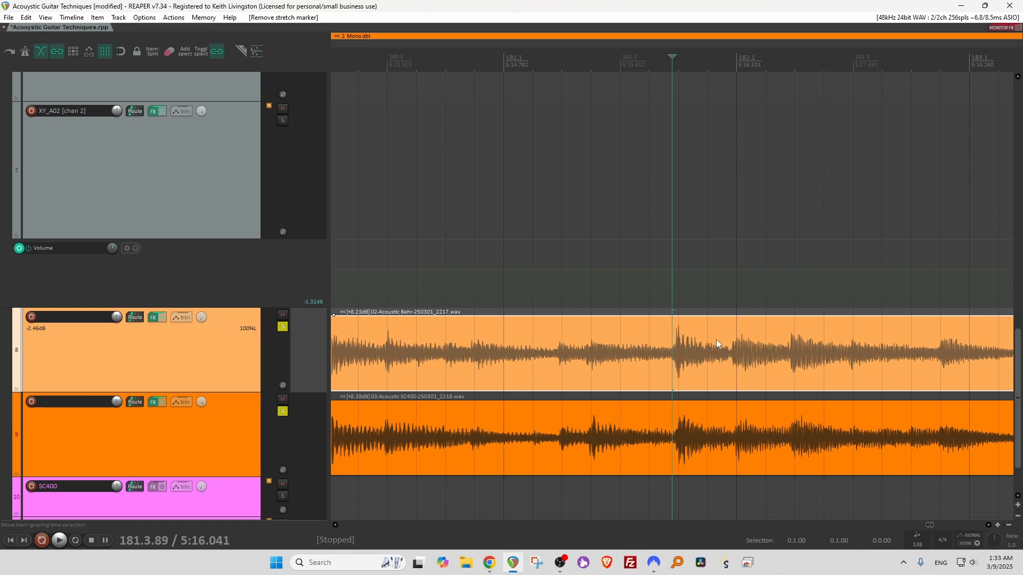
pyautogui.click(734, 355)
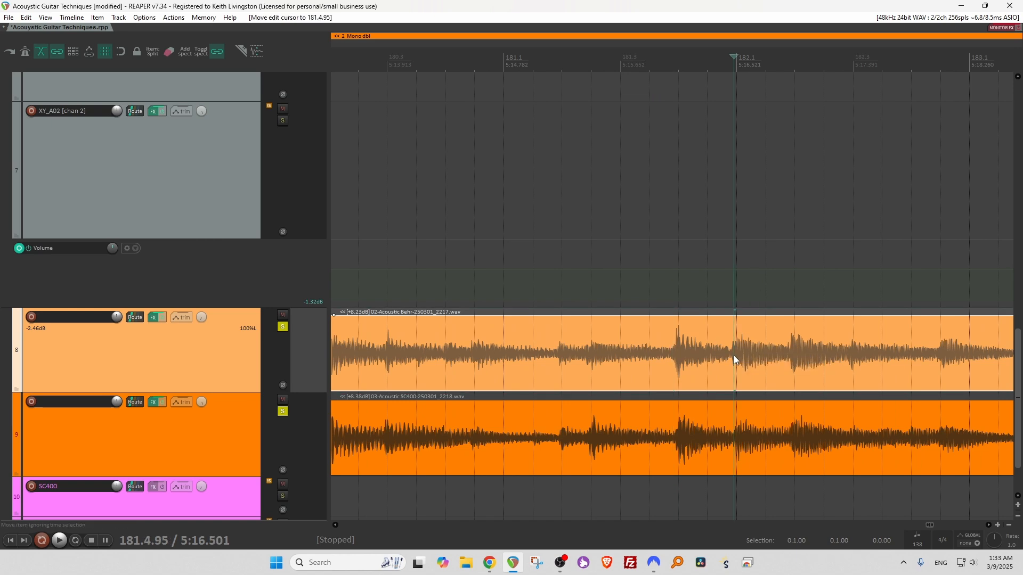
pyautogui.scroll(2, 733, 355)
pyautogui.click(666, 354)
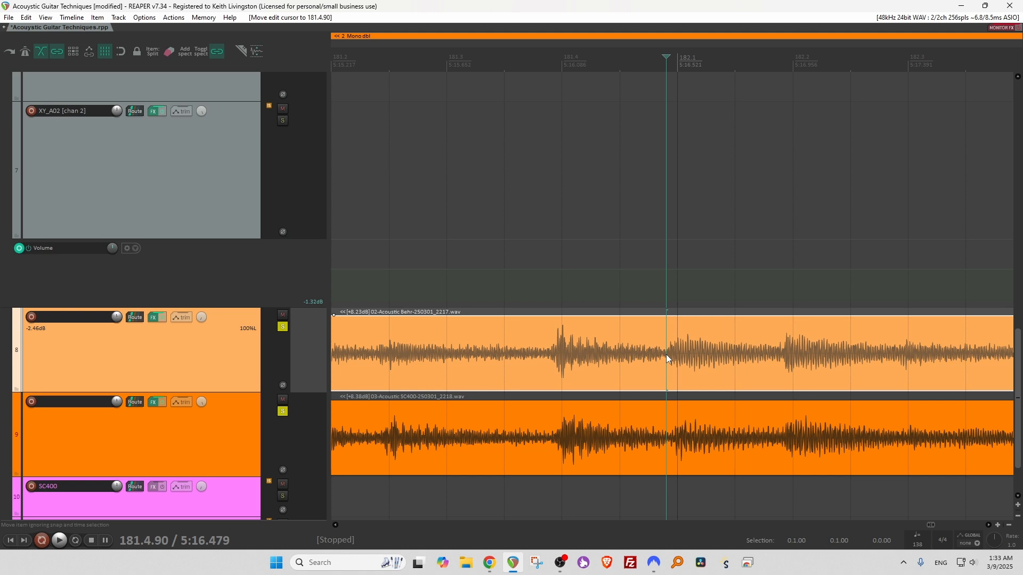
pyautogui.hotkey('shift', 'w')
pyautogui.scroll(-1, 666, 354)
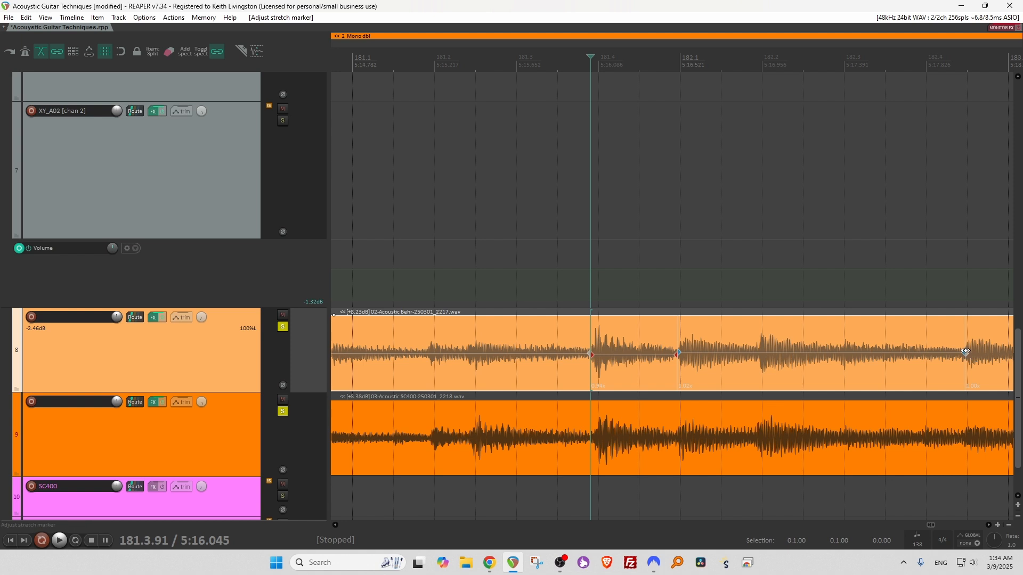
# Delete the stretch markers near the end of bar 182 and at 182.1 from the 02-Acoustic Behr item.
pyautogui.keyDown('alt'); pyautogui.click(965, 351); pyautogui.keyUp('alt')
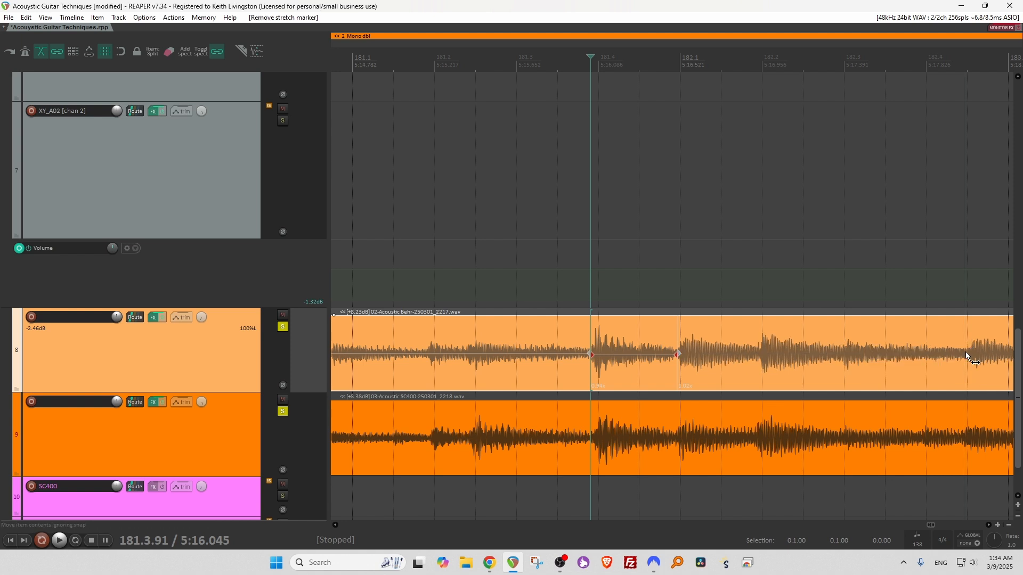
pyautogui.keyDown('alt'); pyautogui.click(680, 354); pyautogui.keyUp('alt')
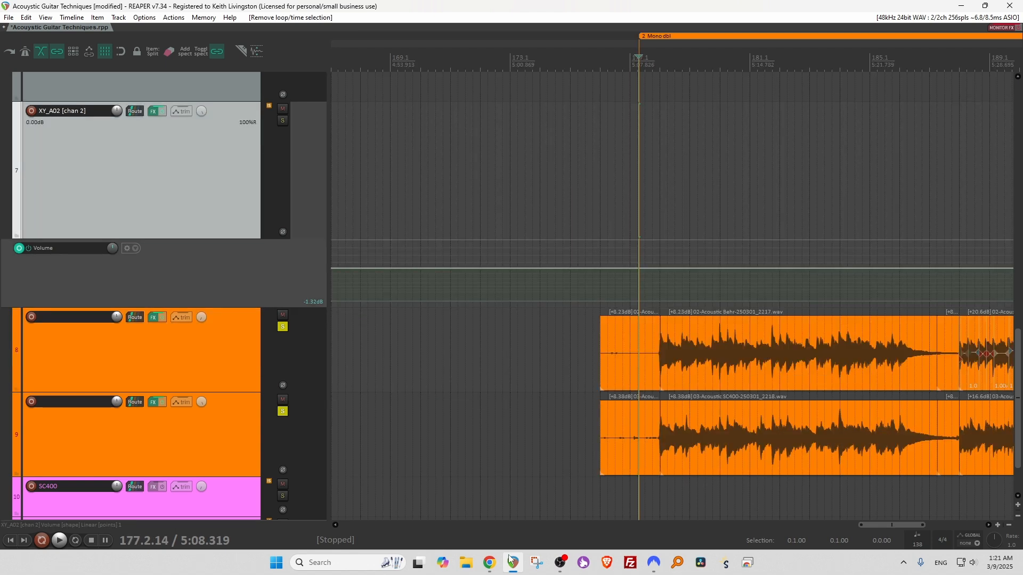
# Play the two soloed acoustic guitar tracks from 177.4.20 to check their sync.
pyautogui.click(653, 236)
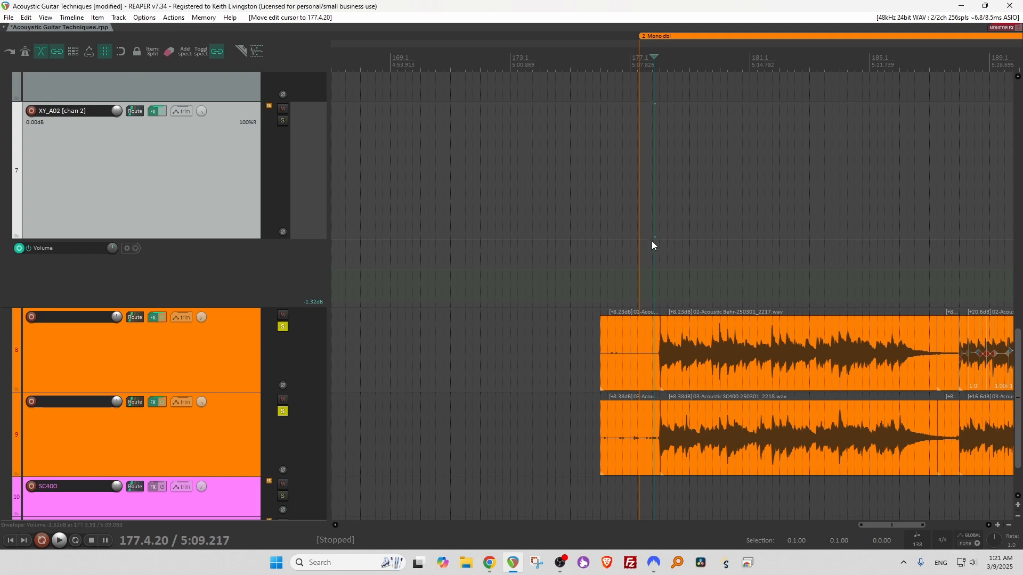
pyautogui.press('space')
pyautogui.scroll(3, 654, 245)
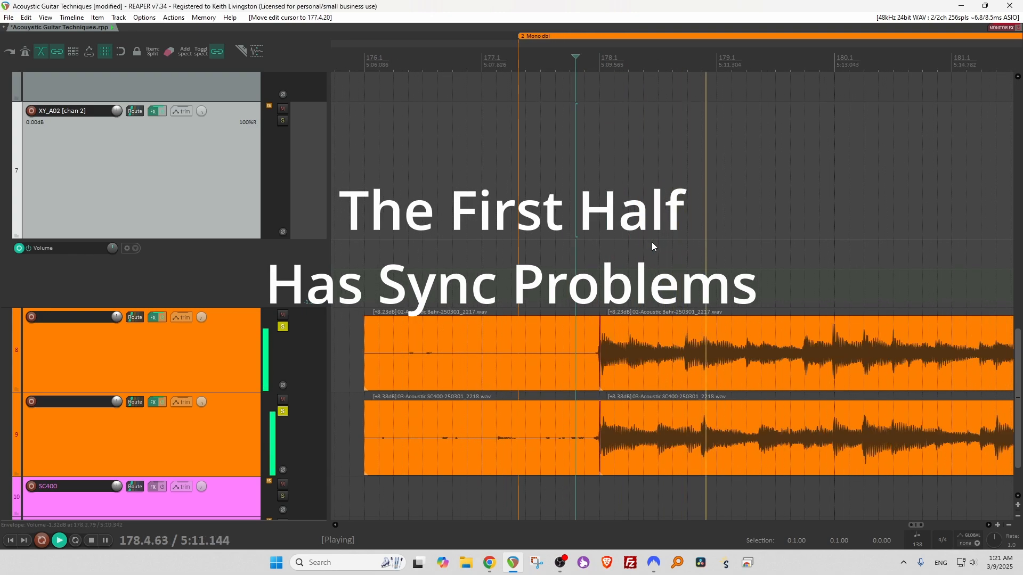
# Play the doubled guitar phrase on through bar 185, stop playback, and show both acoustic guitar tracks in full.
pyautogui.scroll(2, 651, 242)
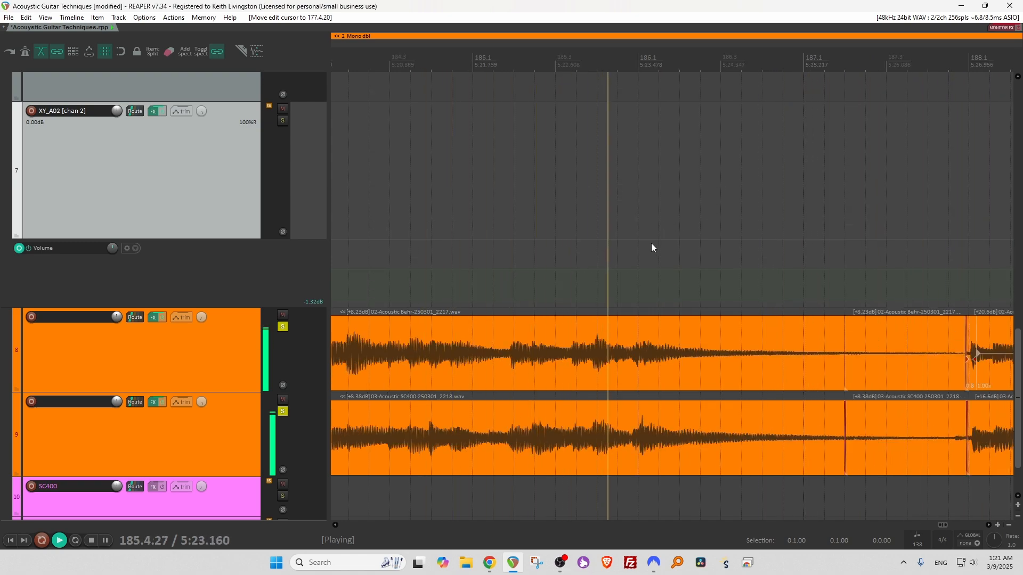
pyautogui.scroll(-5, 651, 243)
pyautogui.scroll(-2, 651, 246)
pyautogui.press('space')
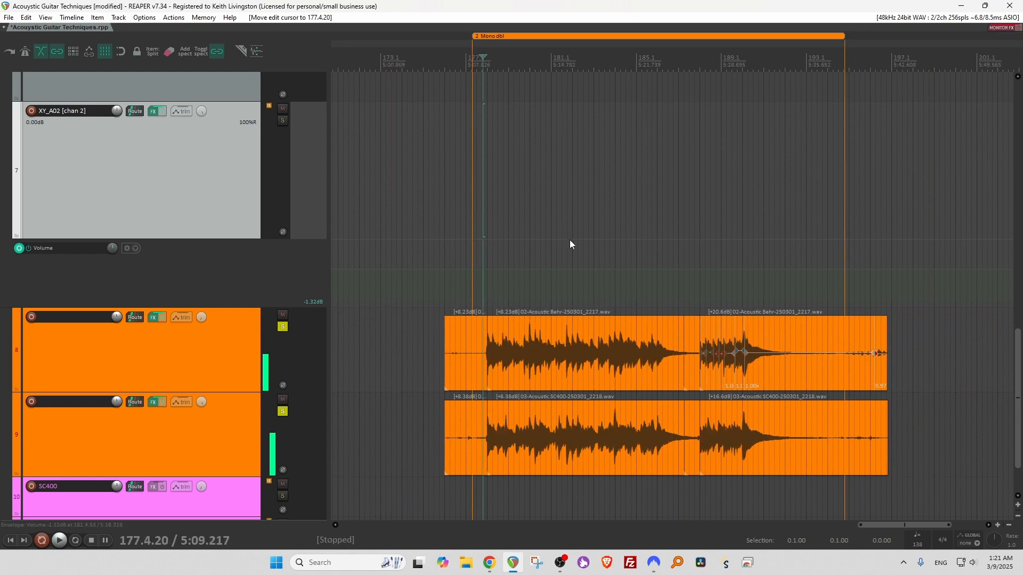
# Play the two soloed guitar tracks from 178.1.30, and again from 178.3.93, to judge their sync.
pyautogui.click(490, 284)
pyautogui.press('space')
pyautogui.scroll(5, 519, 262)
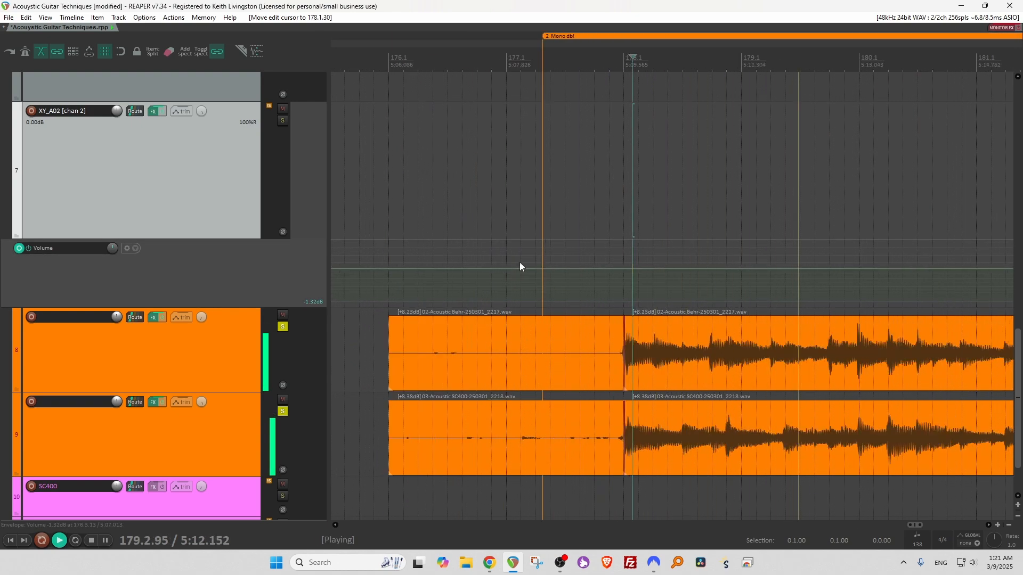
pyautogui.press('space')
pyautogui.click(710, 344)
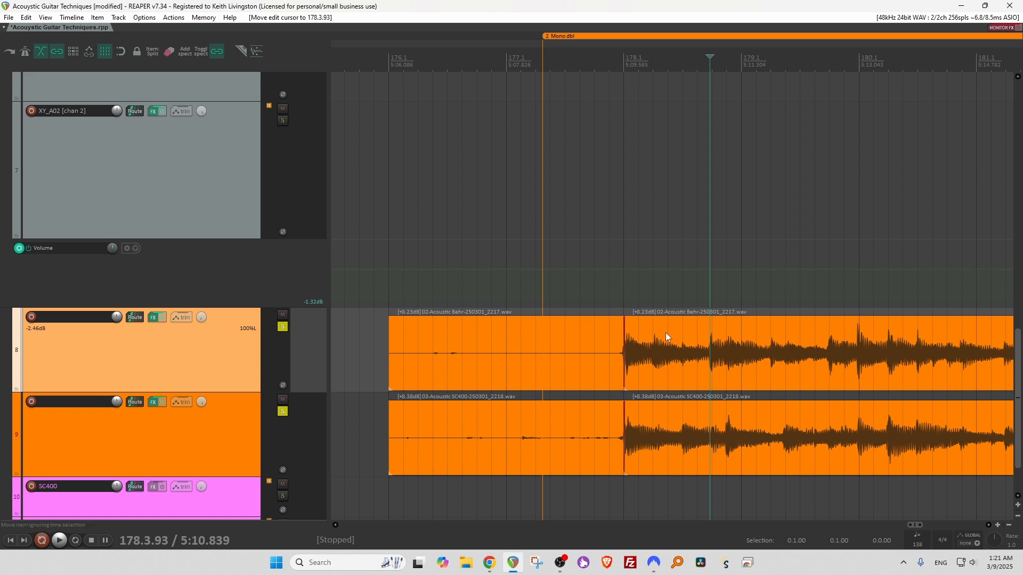
pyautogui.press('space')
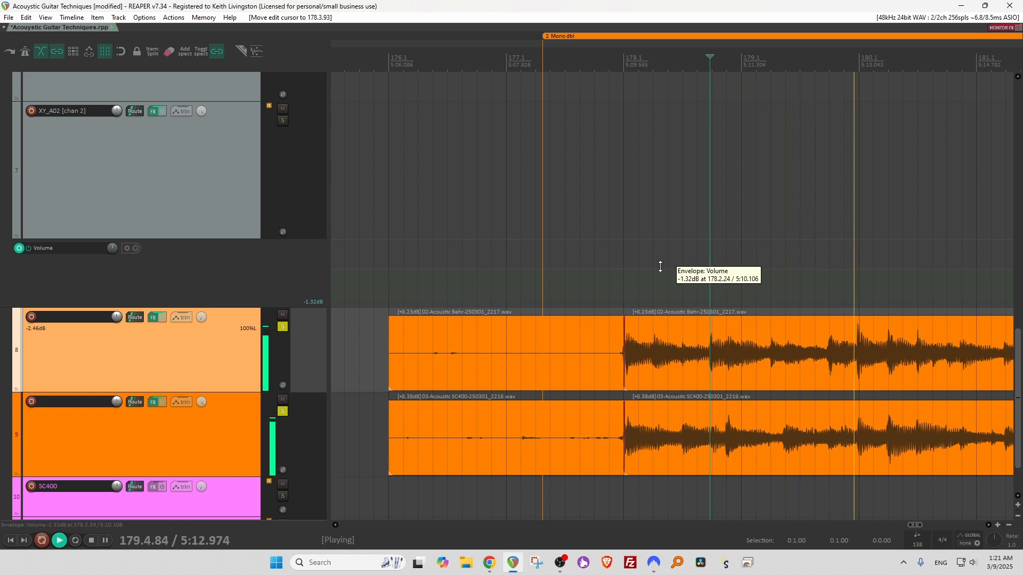
pyautogui.press('space')
# Compare the note onsets of the two guitar waveforms across bar 178, up close around 178.3.
pyautogui.click(644, 277)
pyautogui.scroll(3, 679, 331)
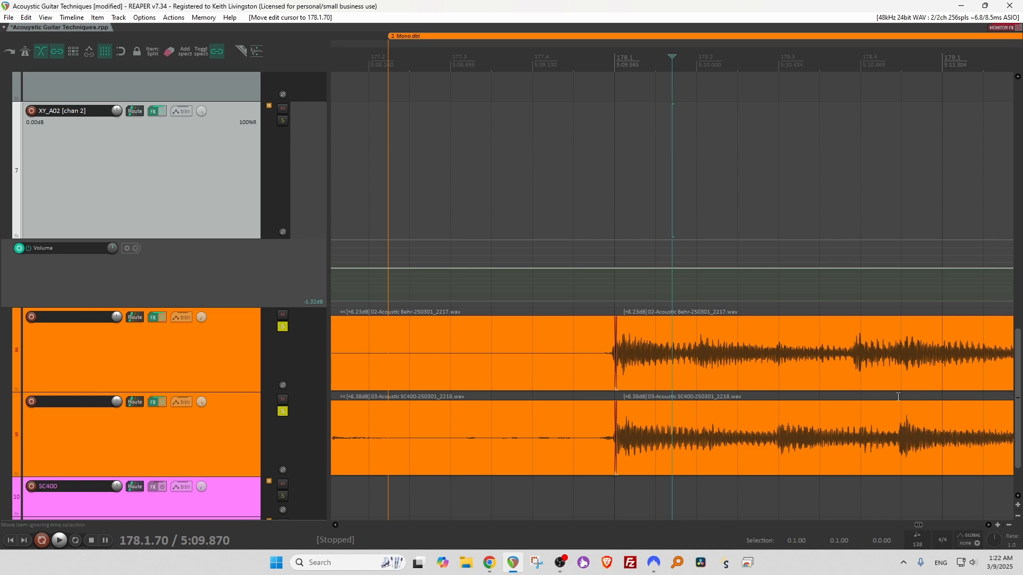
pyautogui.scroll(-2, 896, 359)
pyautogui.scroll(2, 630, 434)
pyautogui.click(772, 353)
pyautogui.scroll(2, 772, 353)
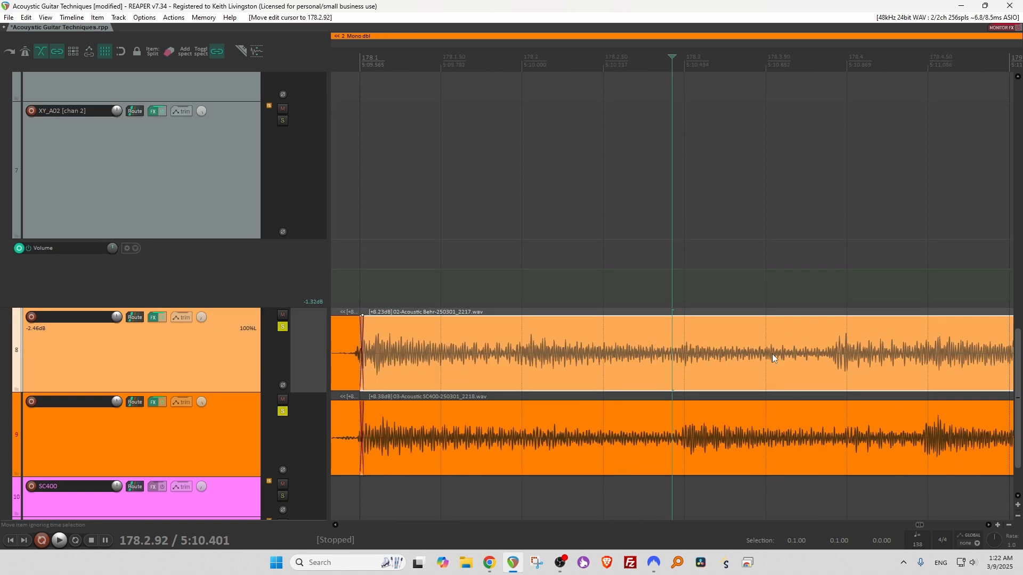
pyautogui.click(678, 356)
pyautogui.scroll(2, 677, 356)
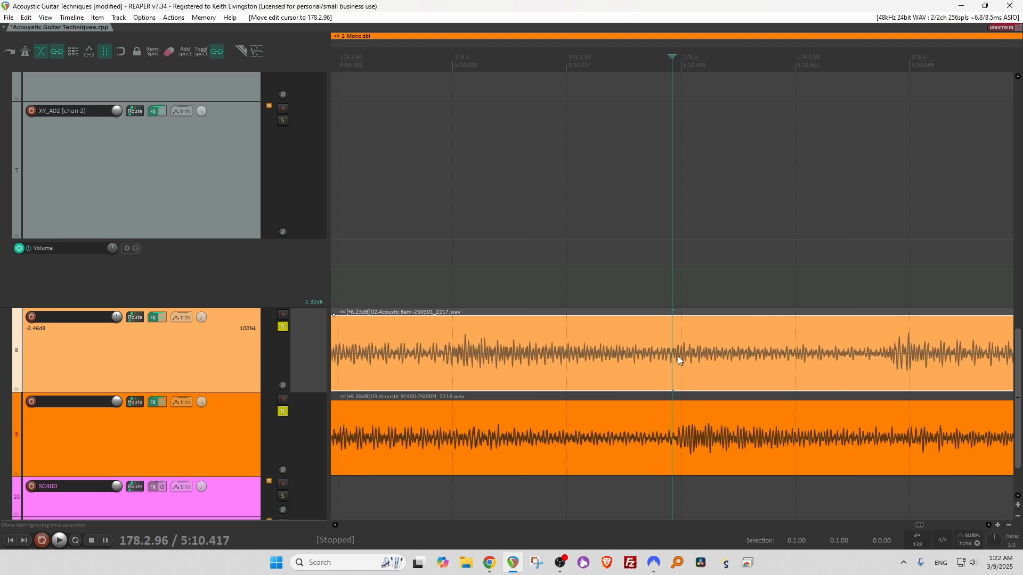
pyautogui.scroll(-2, 677, 355)
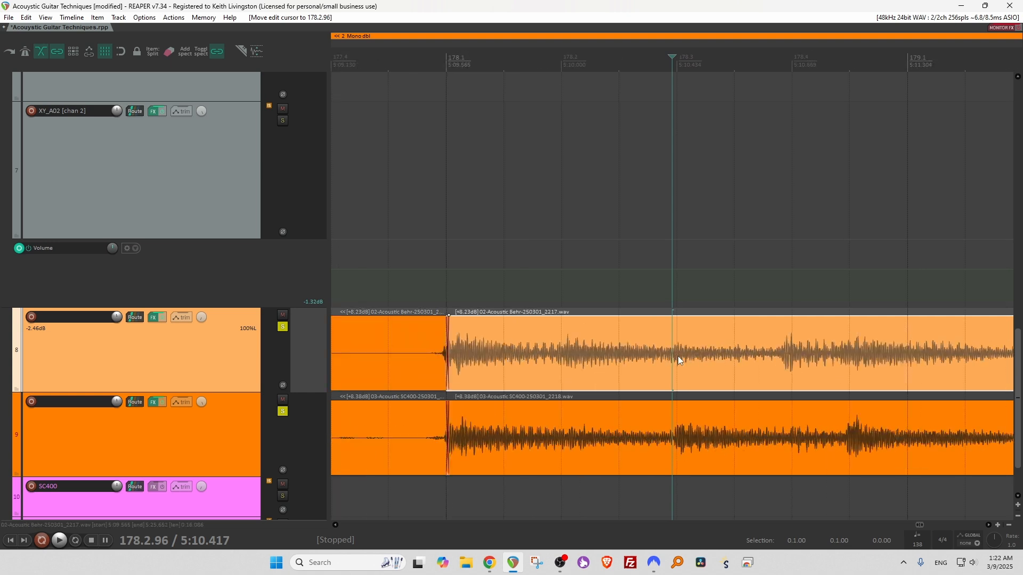
# Add stretch markers at 178.3.86 and 178.1.98 on the 02-Acoustic Behr item, at the note onsets.
pyautogui.click(777, 353)
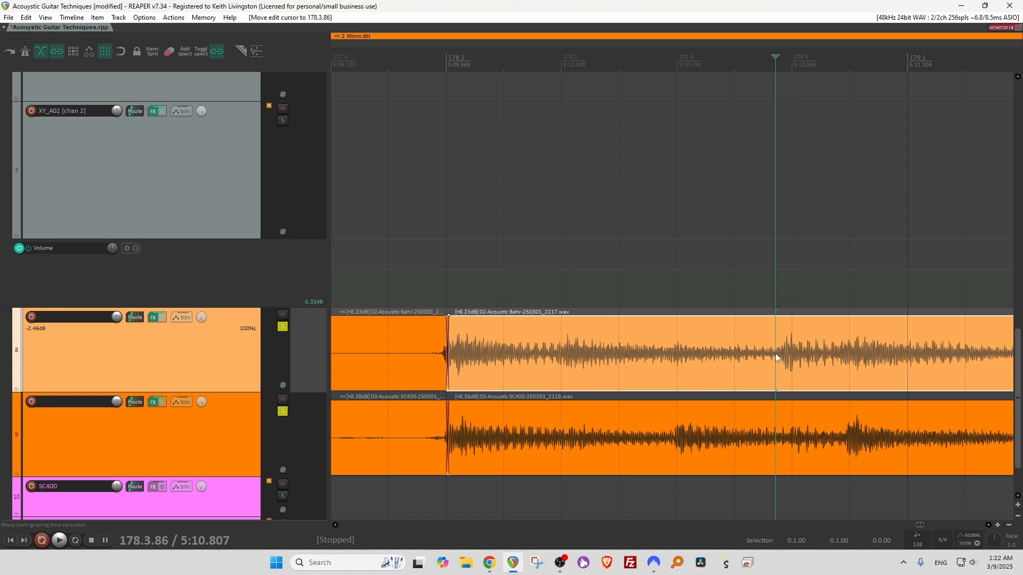
pyautogui.hotkey('shift', 'w')
pyautogui.click(558, 359)
pyautogui.hotkey('shift', 'w')
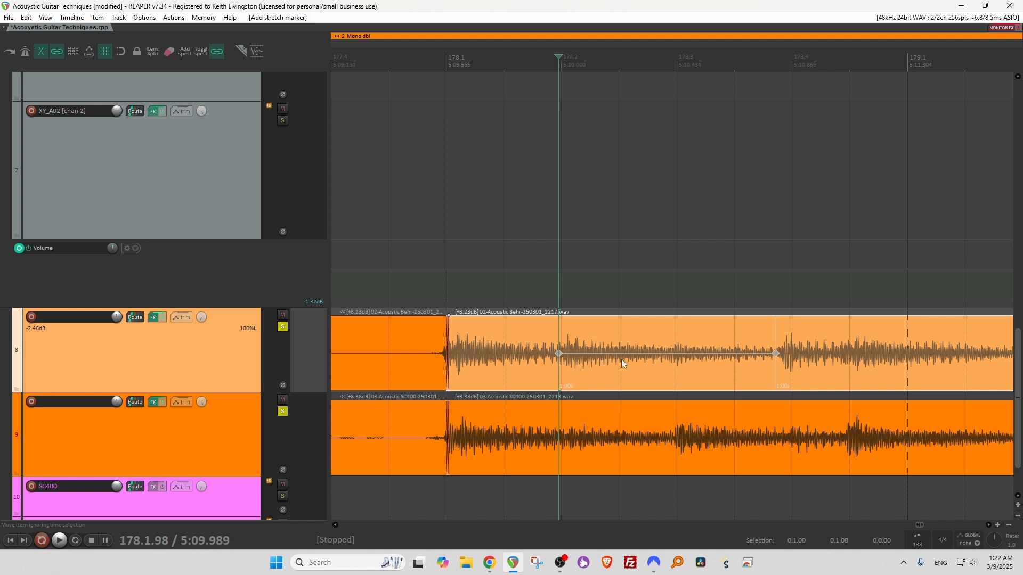
# Add stretch markers at 178.2.95 and 178.4.48 on the 02-Acoustic Behr item, and shift the 178.3.86 marker slightly later.
pyautogui.click(671, 360)
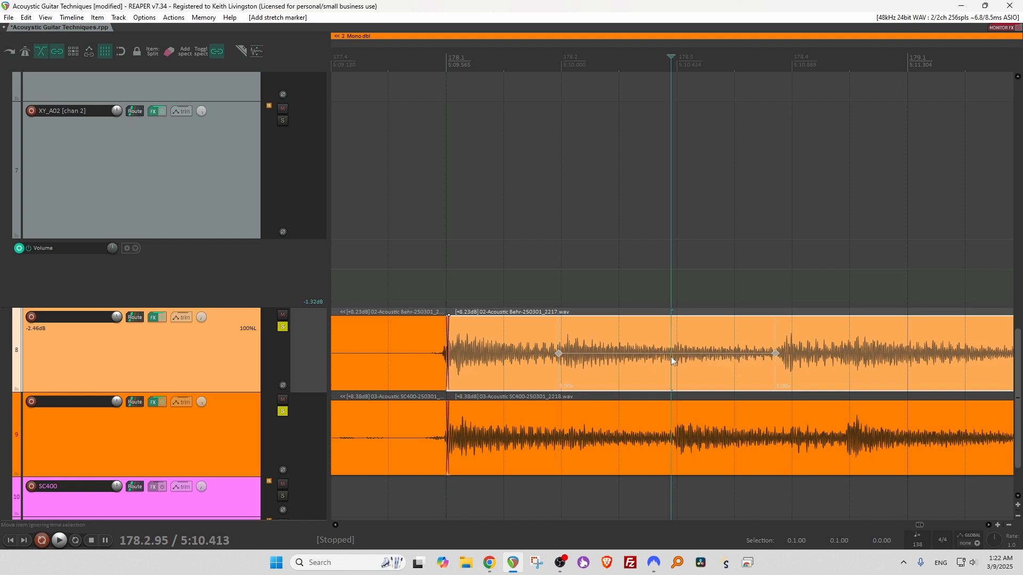
pyautogui.hotkey('shift', 'w')
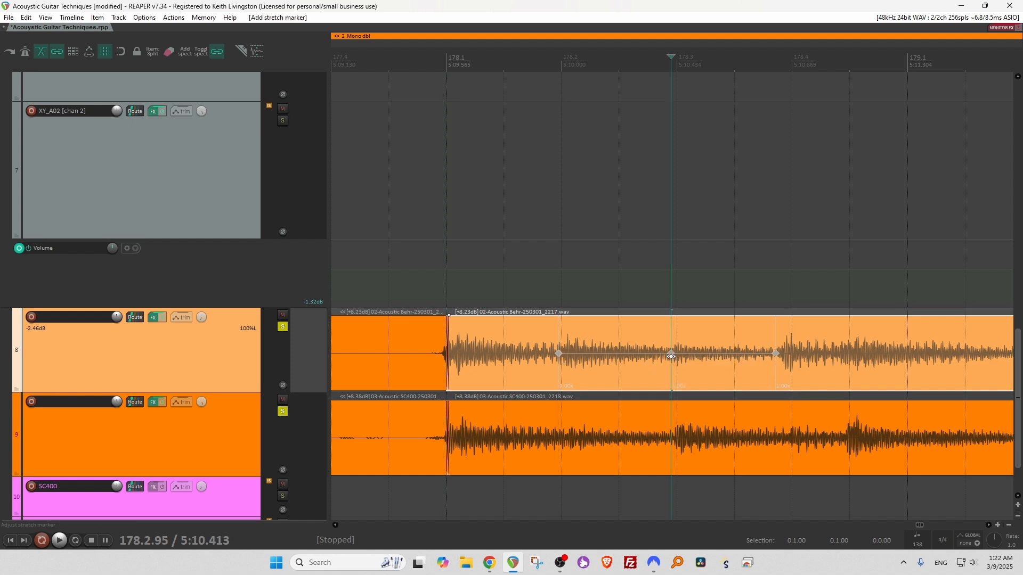
pyautogui.click(845, 359)
pyautogui.hotkey('shift', 'w')
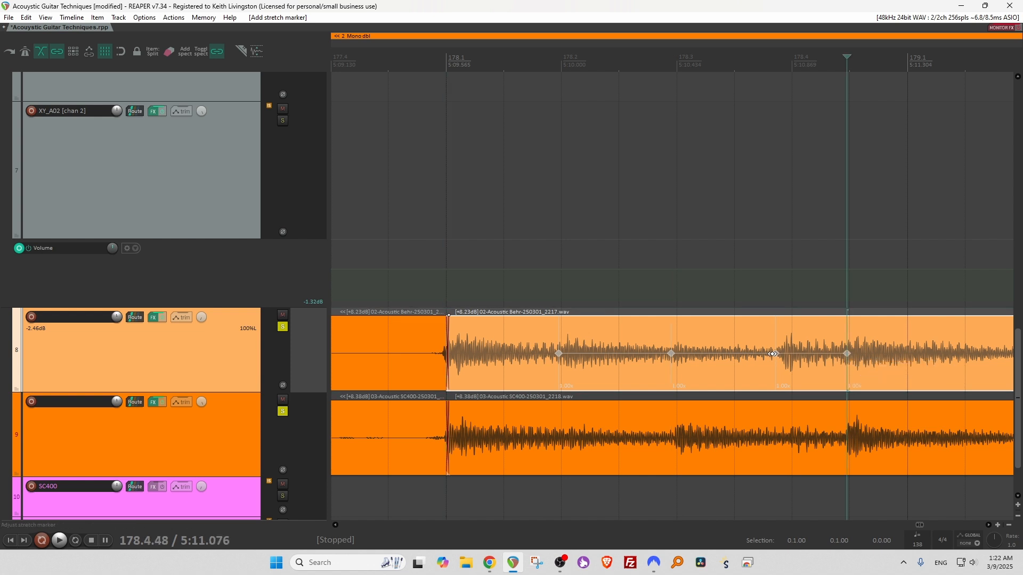
pyautogui.moveTo(772, 354); pyautogui.dragTo(779, 356)
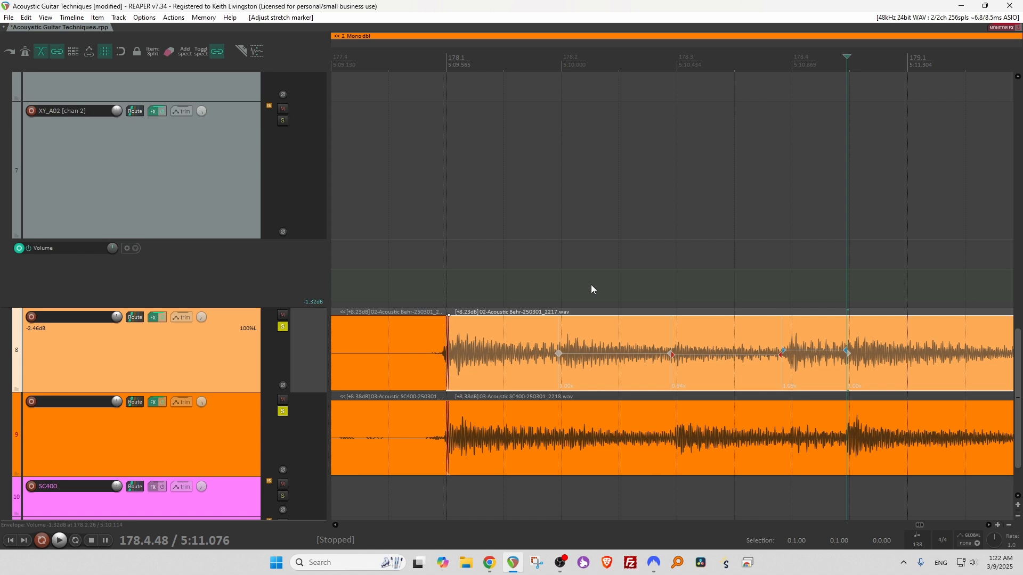
# Play both guitar tracks from 177.4.60 to check the adjusted note in bar 178.
pyautogui.click(400, 266)
pyautogui.press('space')
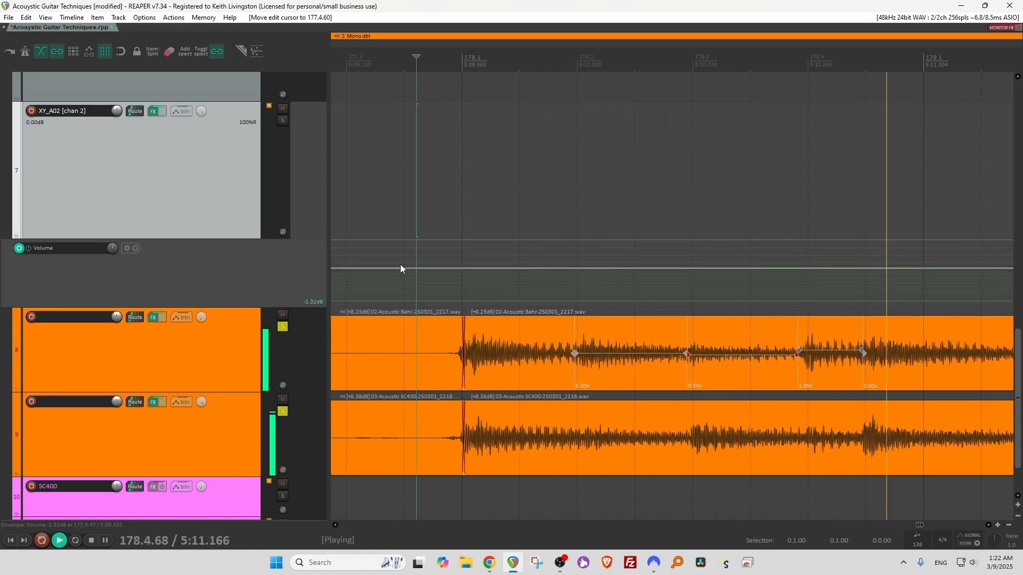
pyautogui.press('space')
pyautogui.scroll(-2, 401, 265)
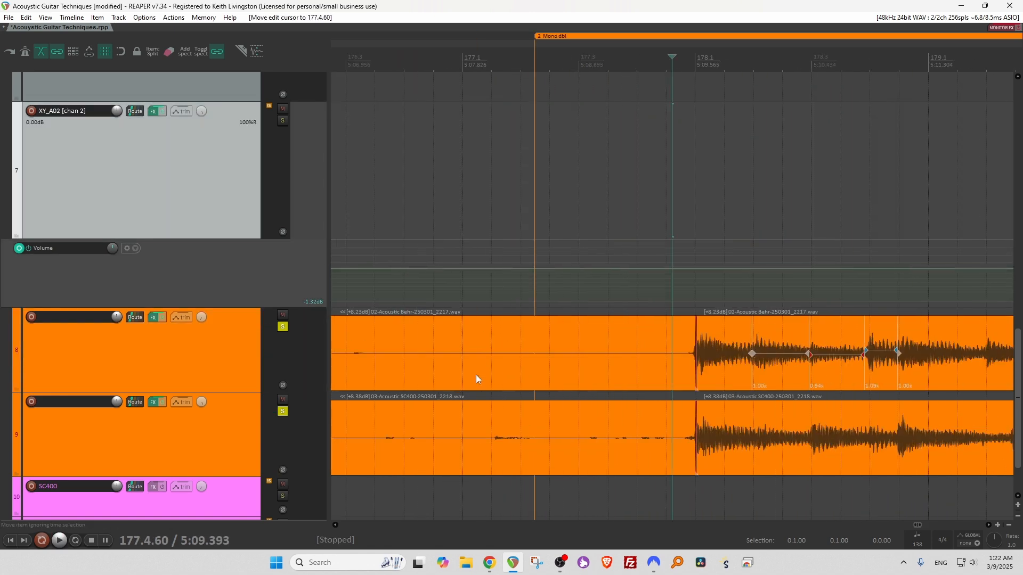
# Play both guitar tracks from 178.2.10 to check the sync leading into bar 179.
pyautogui.click(990, 524)
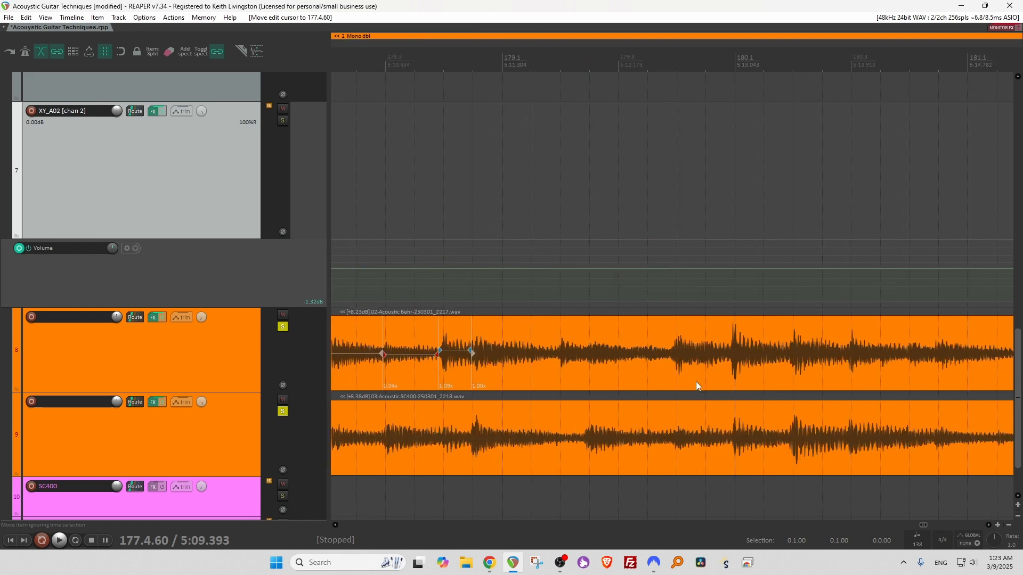
pyautogui.click(461, 300)
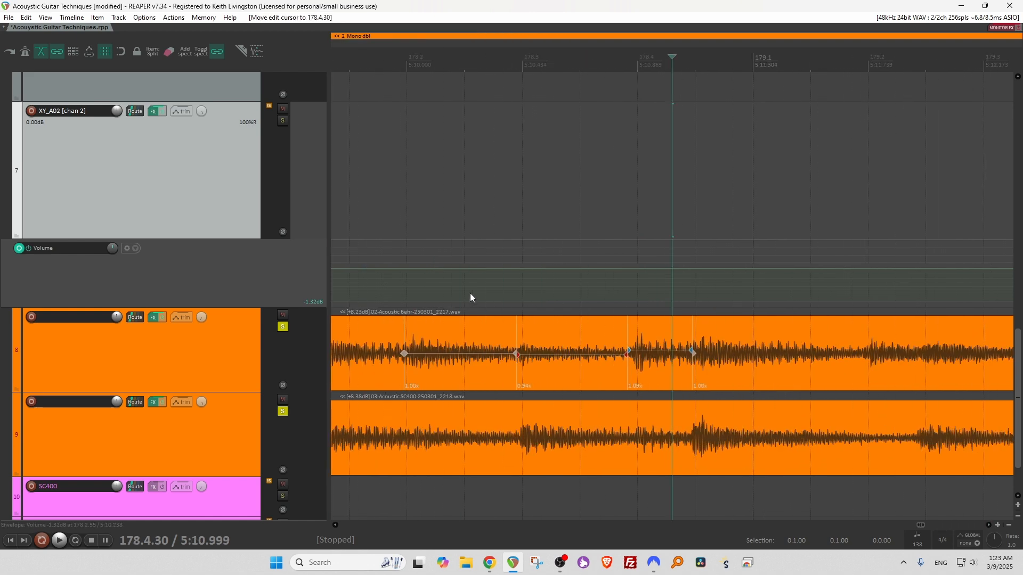
pyautogui.click(418, 245)
pyautogui.press('space')
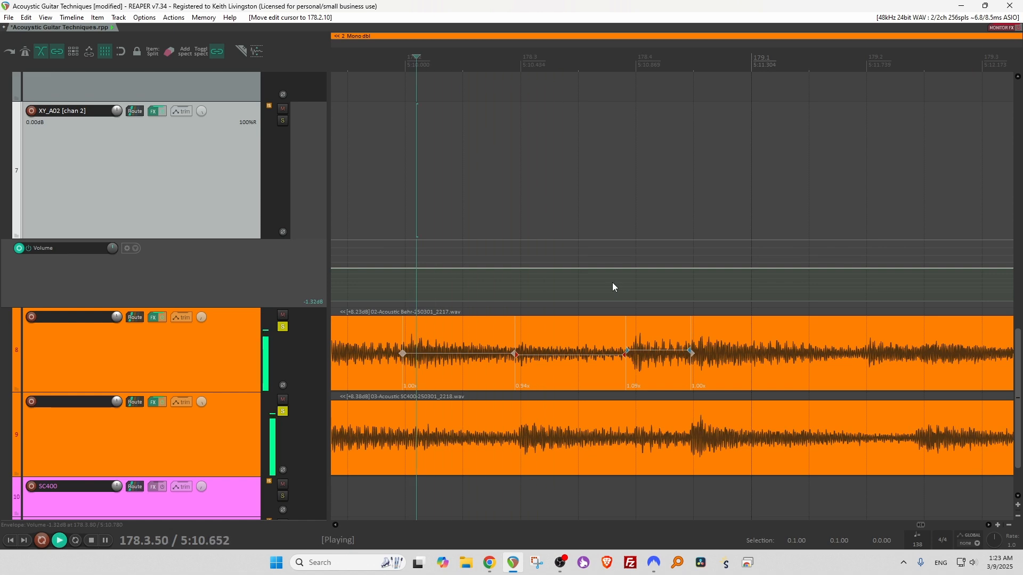
pyautogui.press('space')
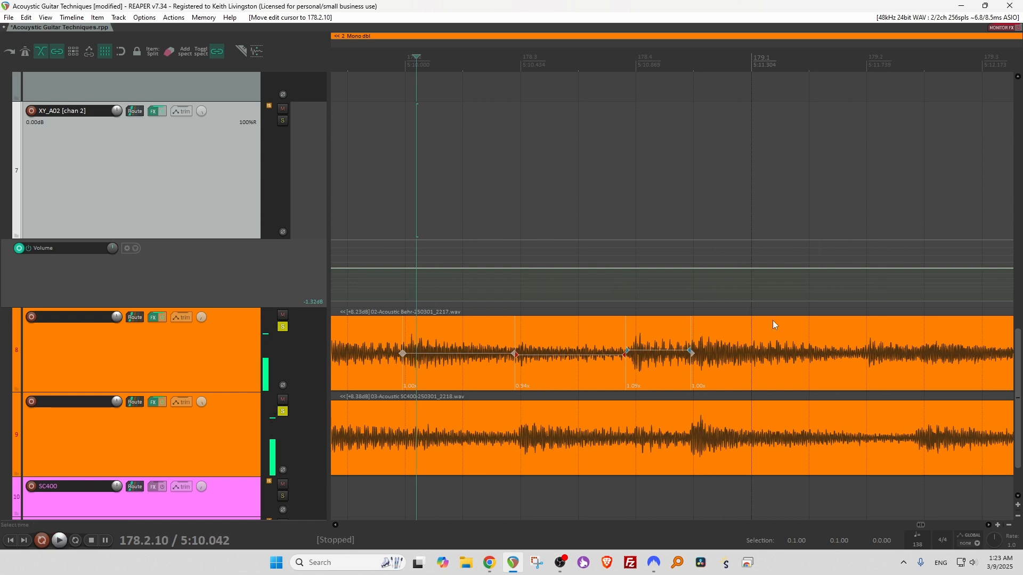
# Add stretch markers at 179.3.48, 179.2.39 and 178.4.46 on the 03-Acoustic SC400 item, and shift the 179.2.39 marker slightly later.
pyautogui.click(861, 437)
pyautogui.scroll(-2, 861, 437)
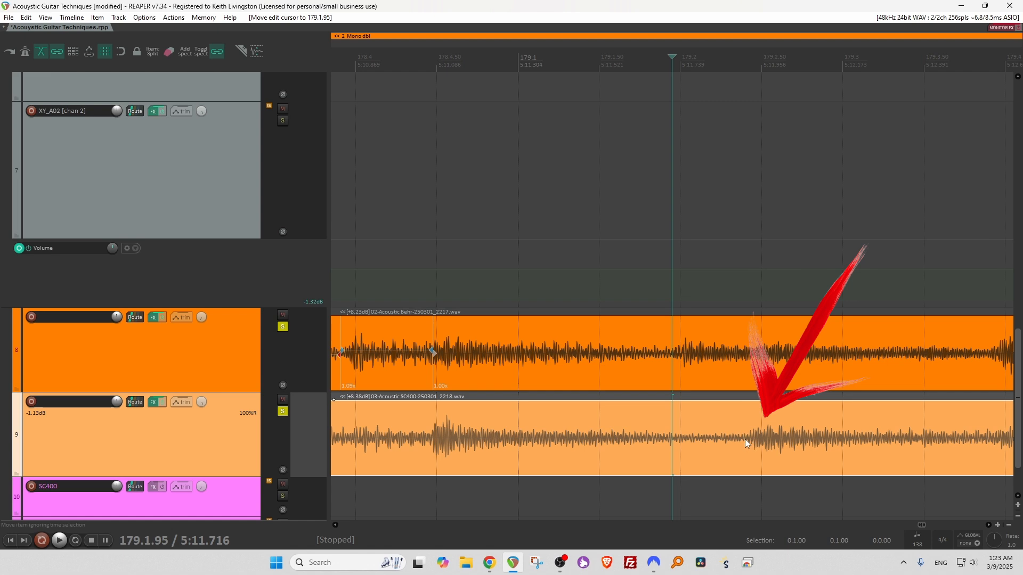
pyautogui.click(919, 437)
pyautogui.hotkey('shift', 'w')
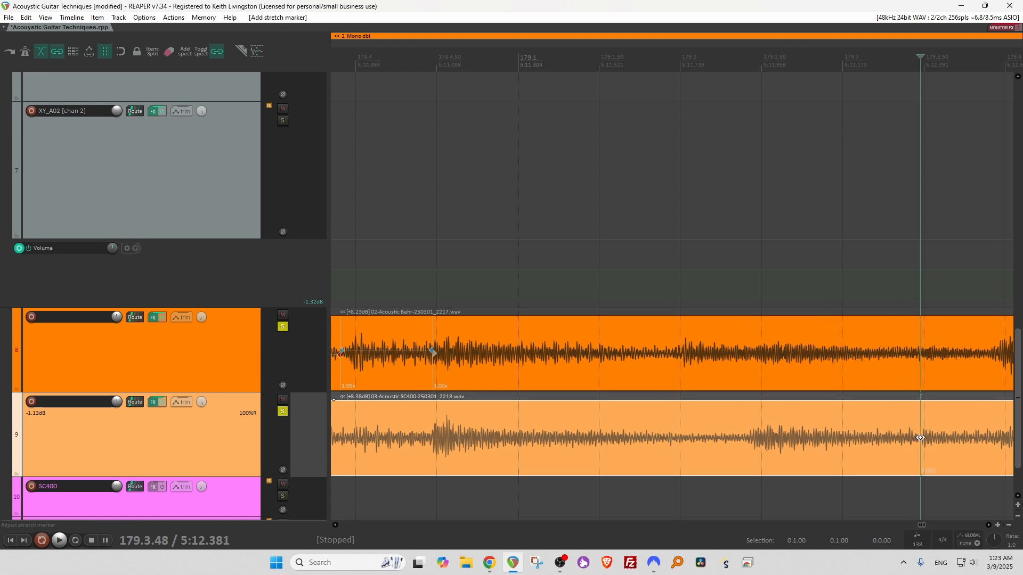
pyautogui.click(744, 438)
pyautogui.hotkey('shift', 'w')
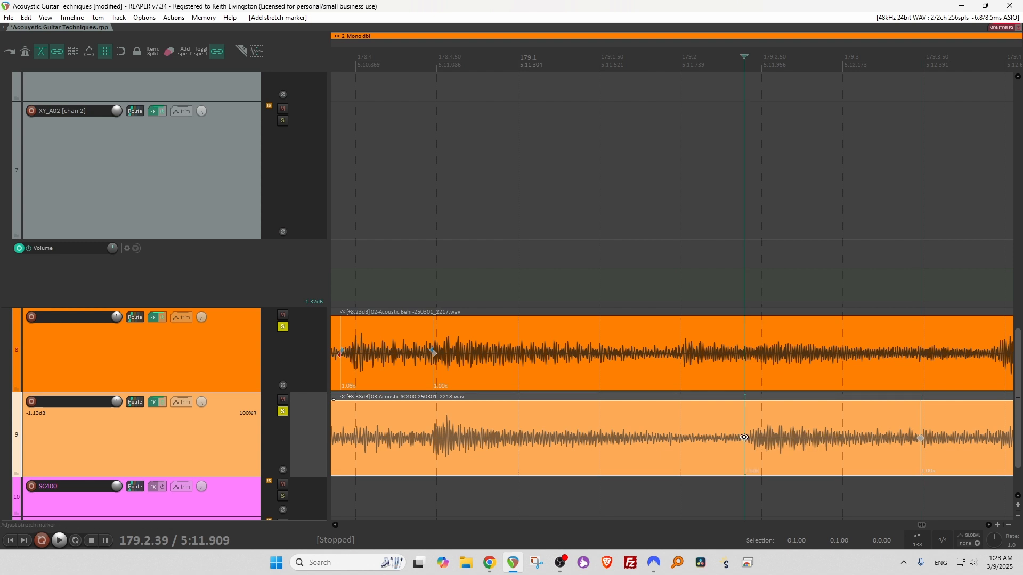
pyautogui.click(430, 439)
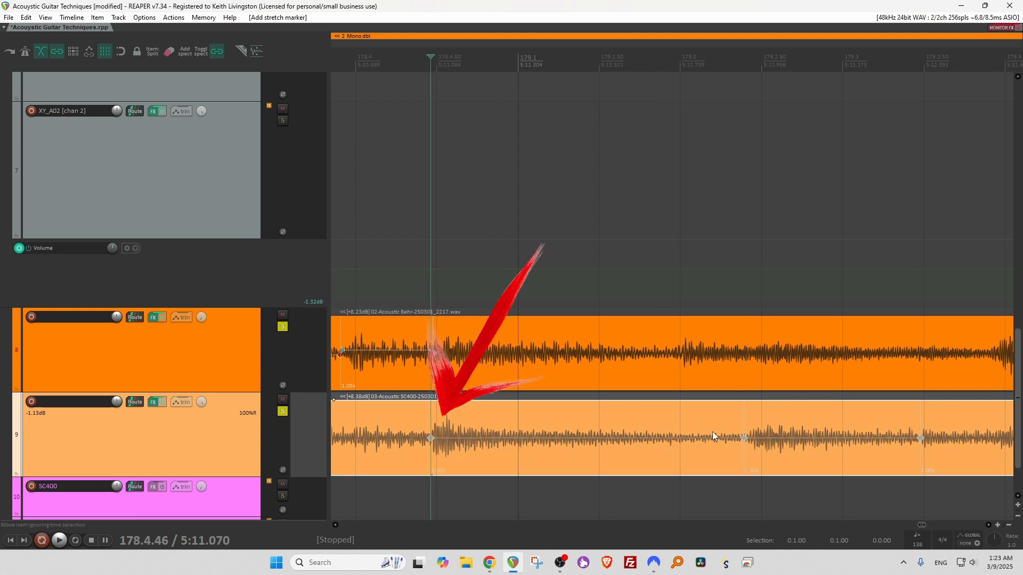
pyautogui.moveTo(740, 438); pyautogui.dragTo(754, 438)
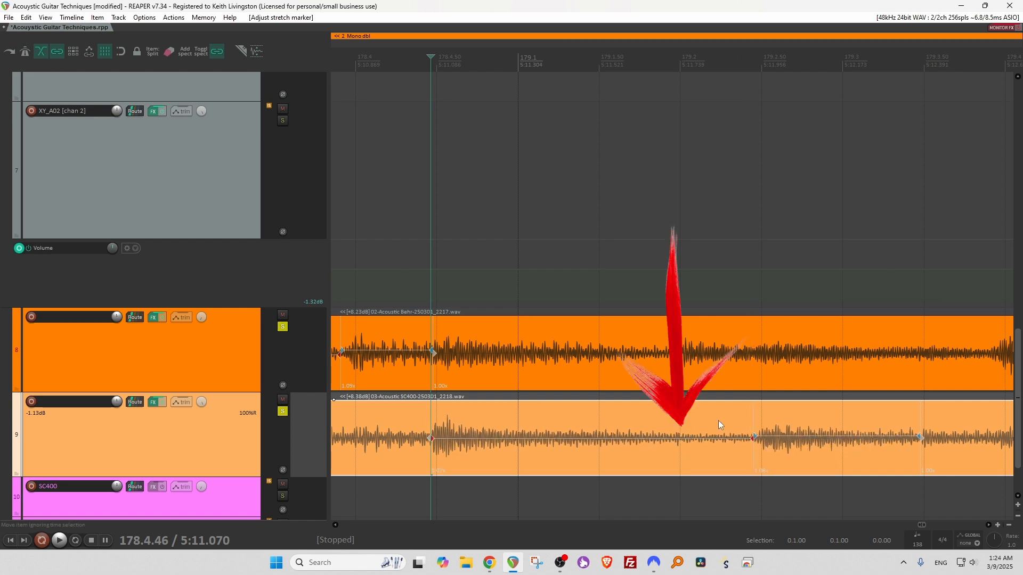
# Play both guitar tracks from 178.1.28 through bar 179 to check the stretched notes.
pyautogui.scroll(-3, 627, 350)
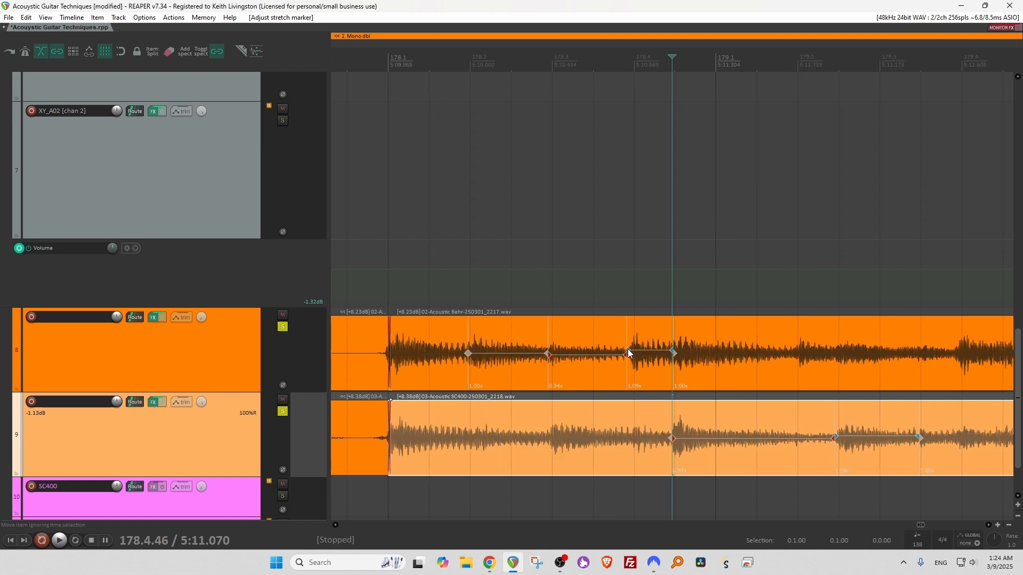
pyautogui.click(411, 242)
pyautogui.press('space')
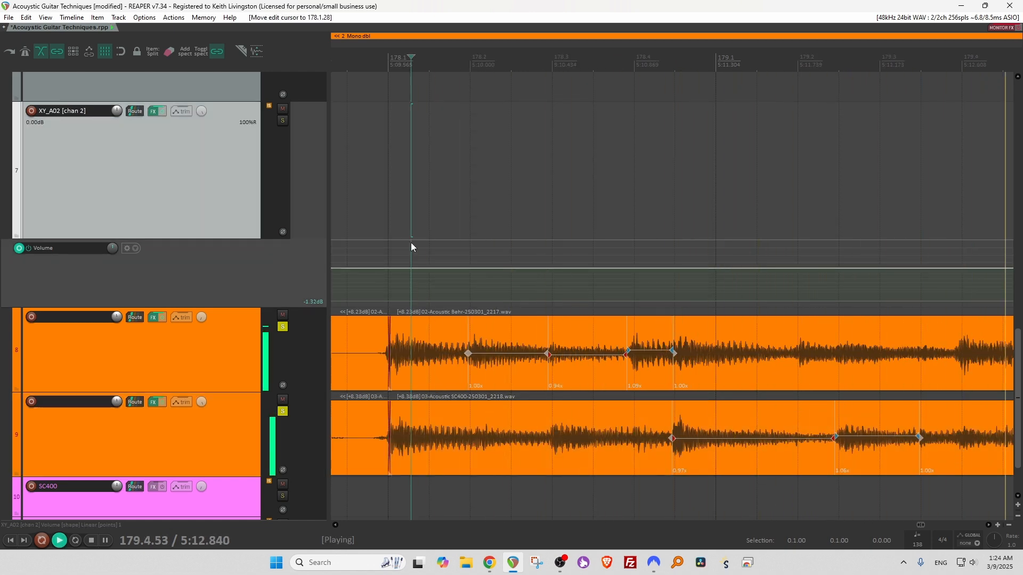
pyautogui.press('space')
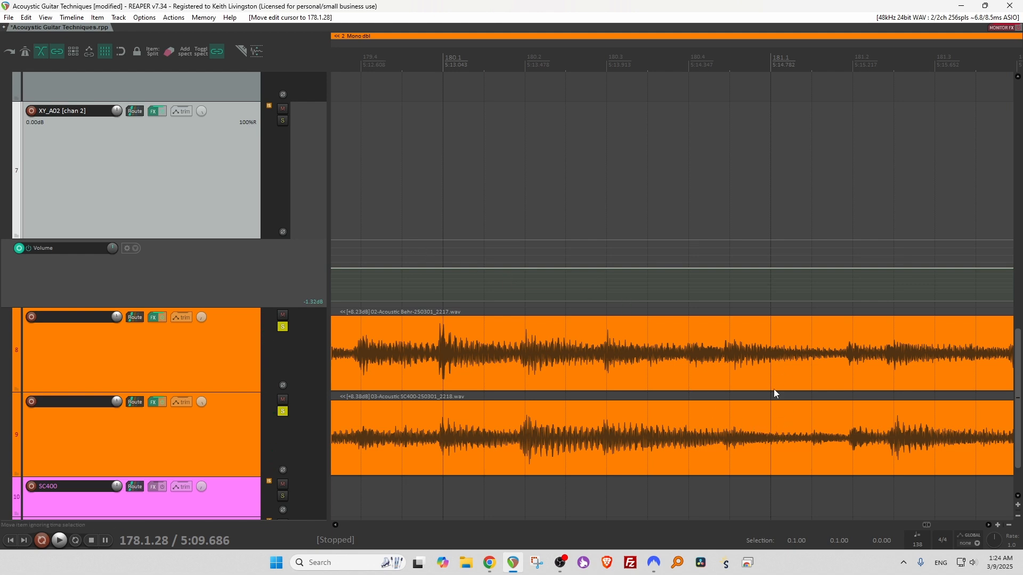
# Add a stretch marker at 179.1.95 on the 03-Acoustic SC400 item and shift it slightly later, onto beat 179.2.
pyautogui.scroll(-3, 663, 330)
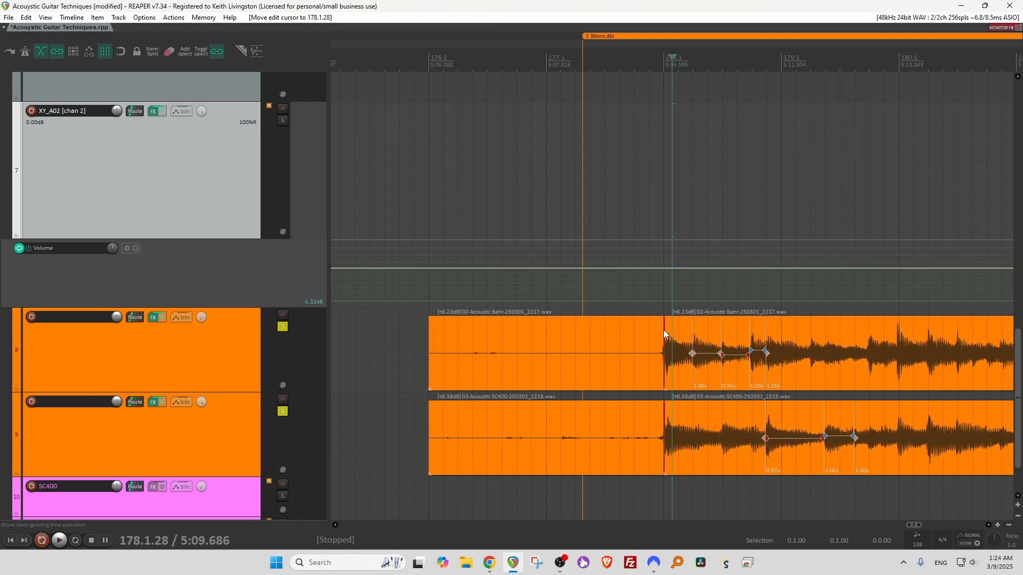
pyautogui.click(758, 256)
pyautogui.scroll(3, 759, 256)
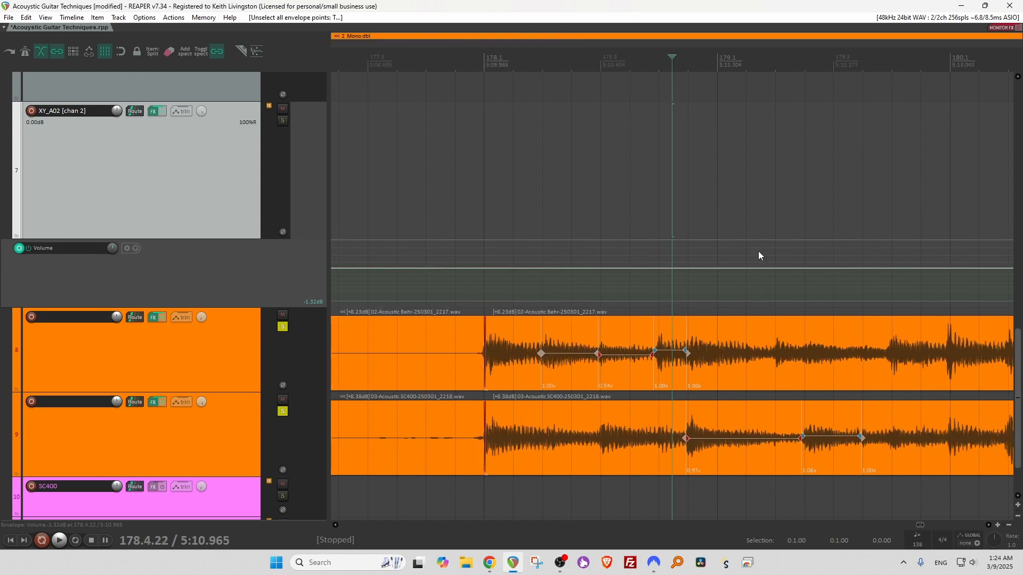
pyautogui.click(814, 440)
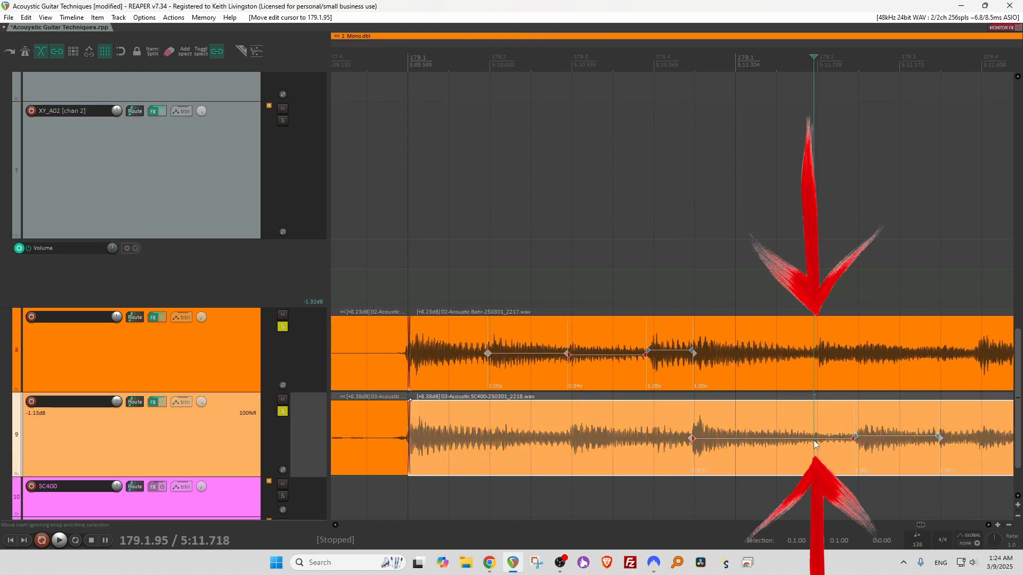
pyautogui.press('w')
pyautogui.moveTo(814, 440); pyautogui.dragTo(818, 440)
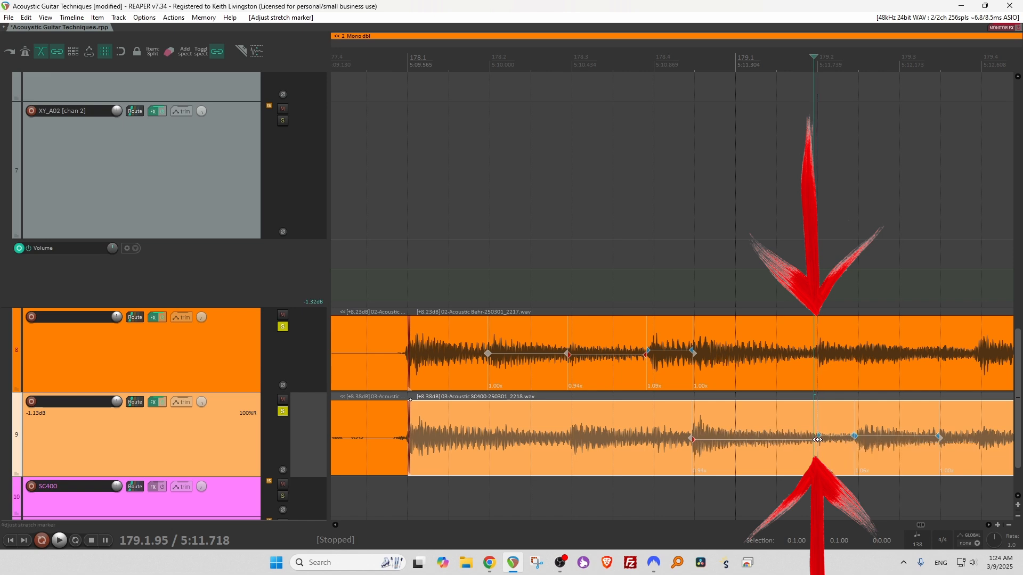
# Add a stretch marker at 179.1.96 on the 02-Acoustic Behr item, at the onset just before 179.2.
pyautogui.click(814, 354)
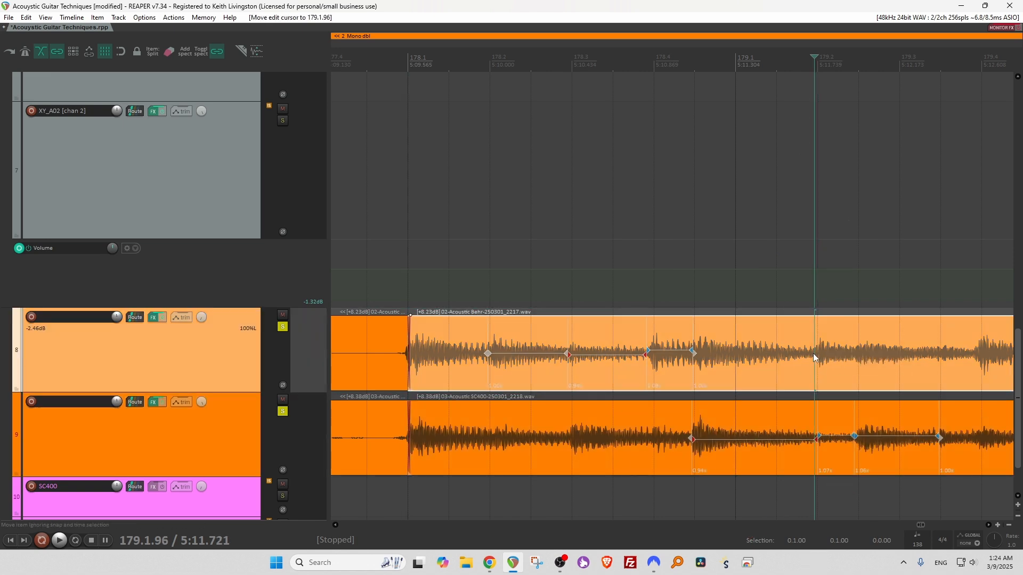
pyautogui.press('w')
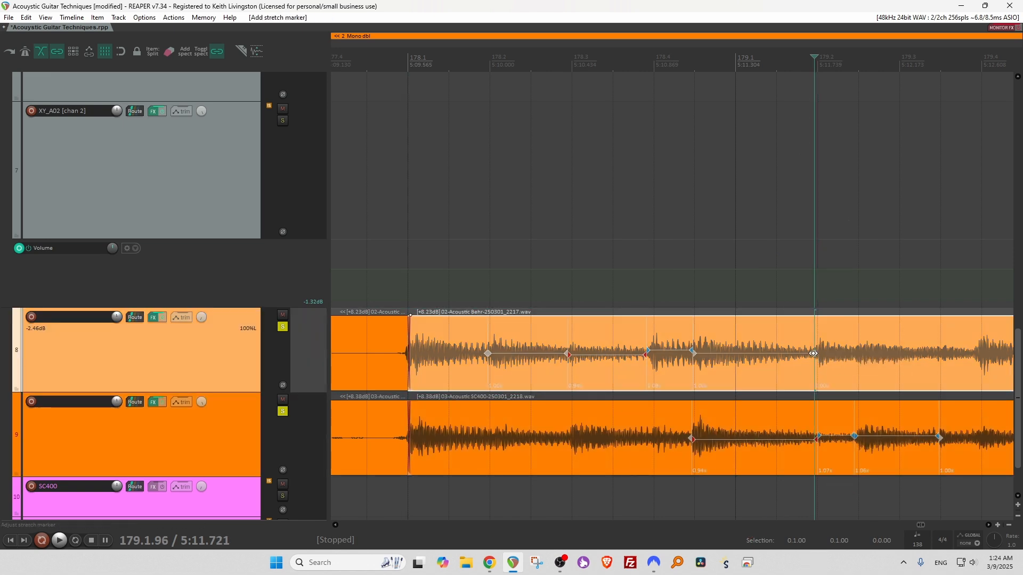
# Add a stretch marker at 179.2.44 on the 02-Acoustic Behr item and shift its 179.1.96 marker slightly earlier.
pyautogui.click(853, 353)
pyautogui.press('w')
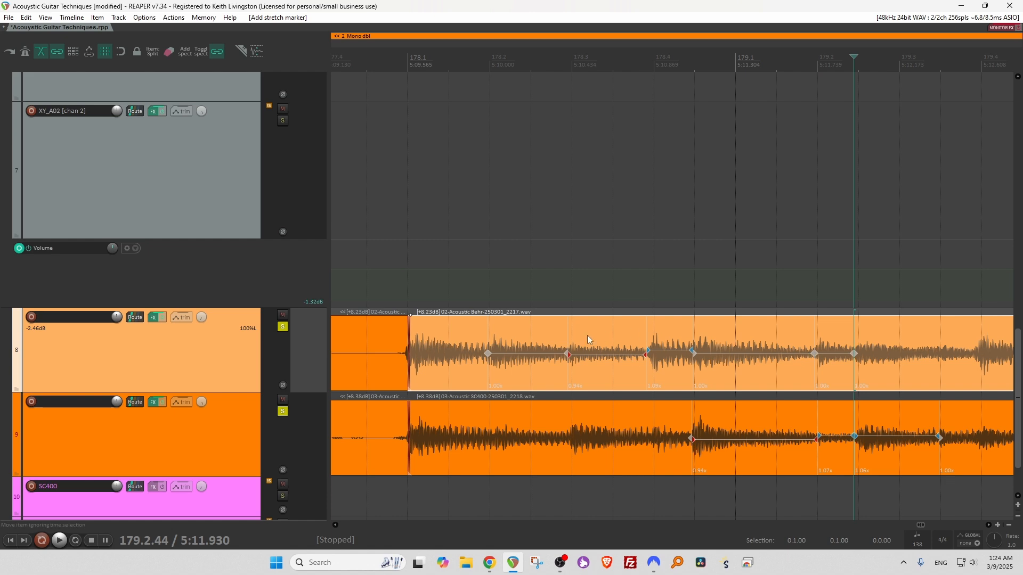
pyautogui.moveTo(816, 354); pyautogui.dragTo(812, 354)
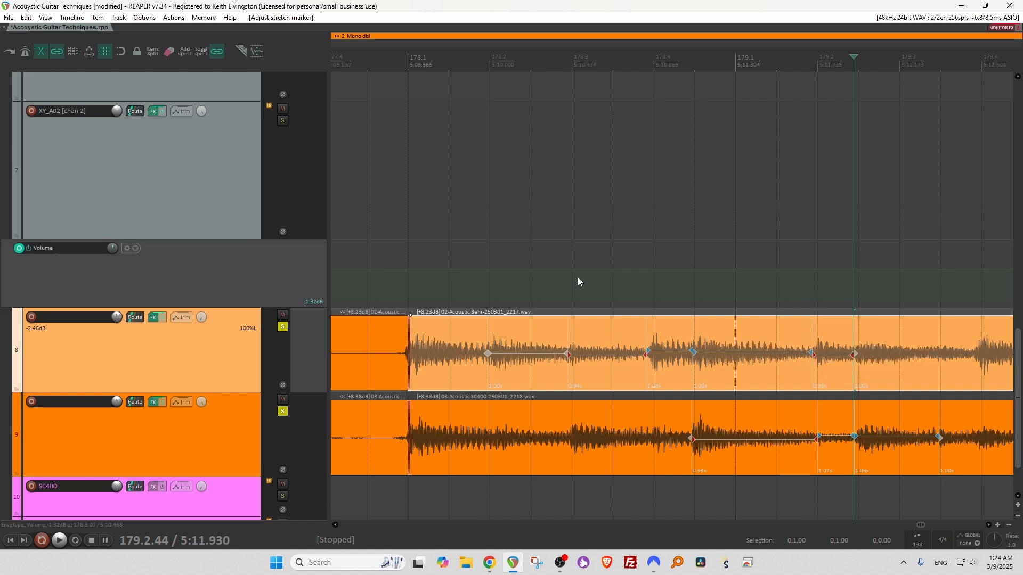
# Play both guitar tracks from 177.4.16 through bar 182 to check the stretched section in context.
pyautogui.scroll(-5, 551, 263)
pyautogui.click(524, 255)
pyautogui.press('space')
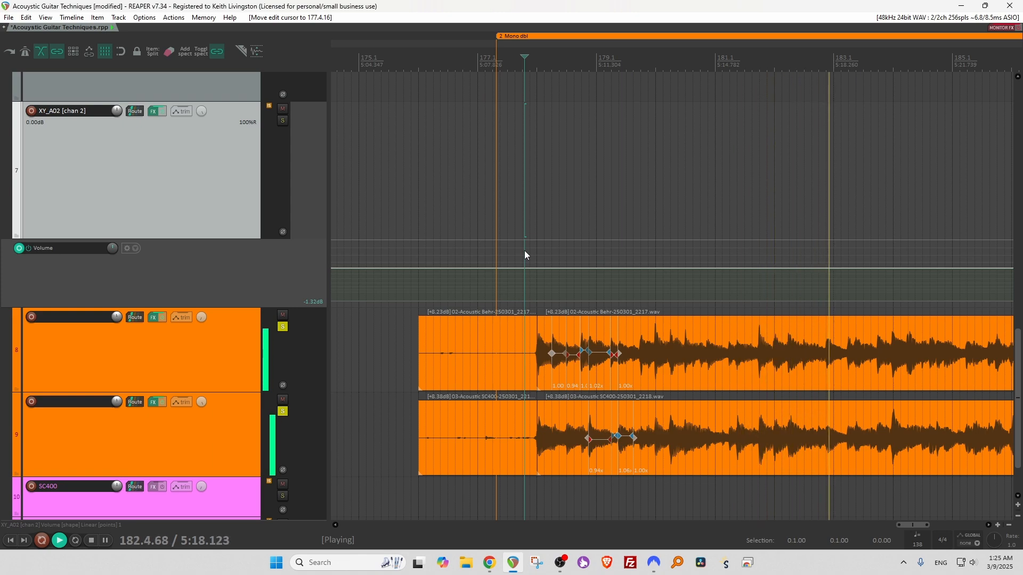
pyautogui.press('space')
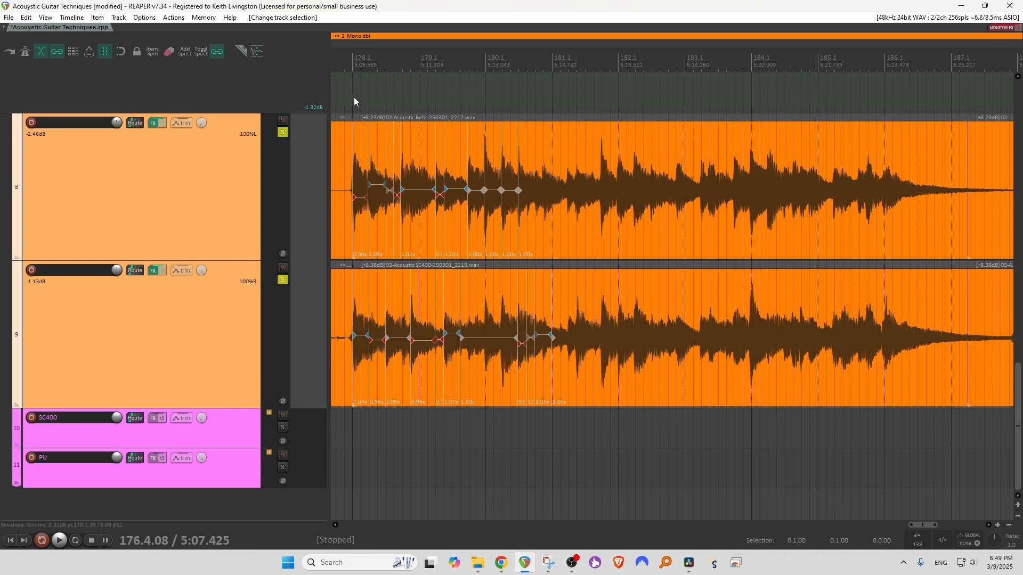
pyautogui.click(342, 110)
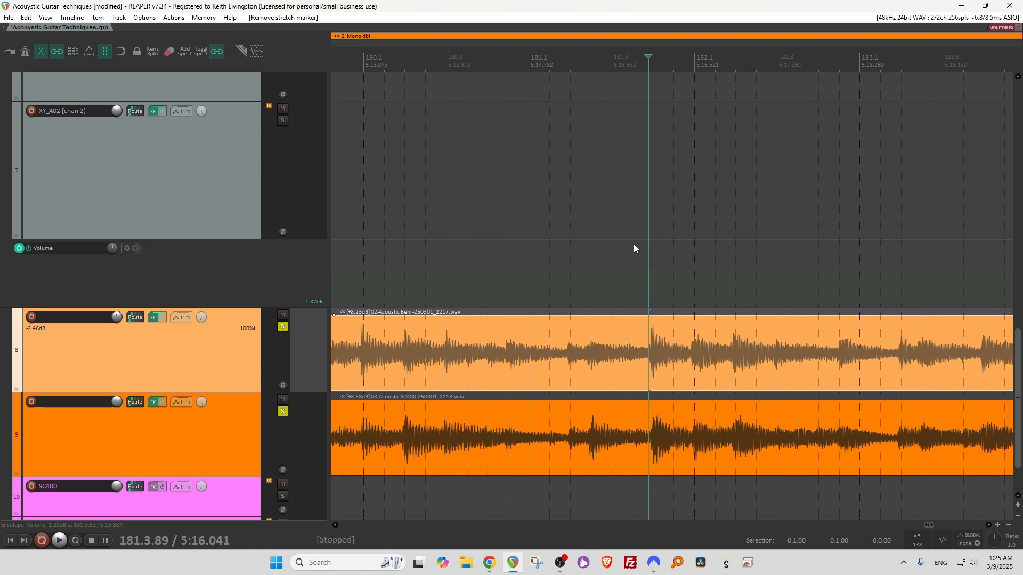
pyautogui.scroll(-5, 634, 248)
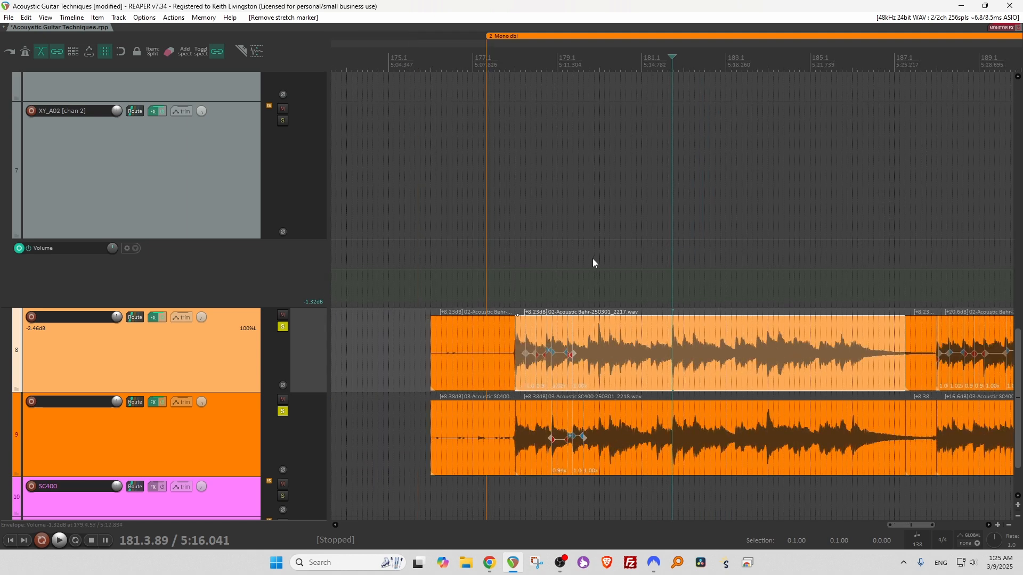